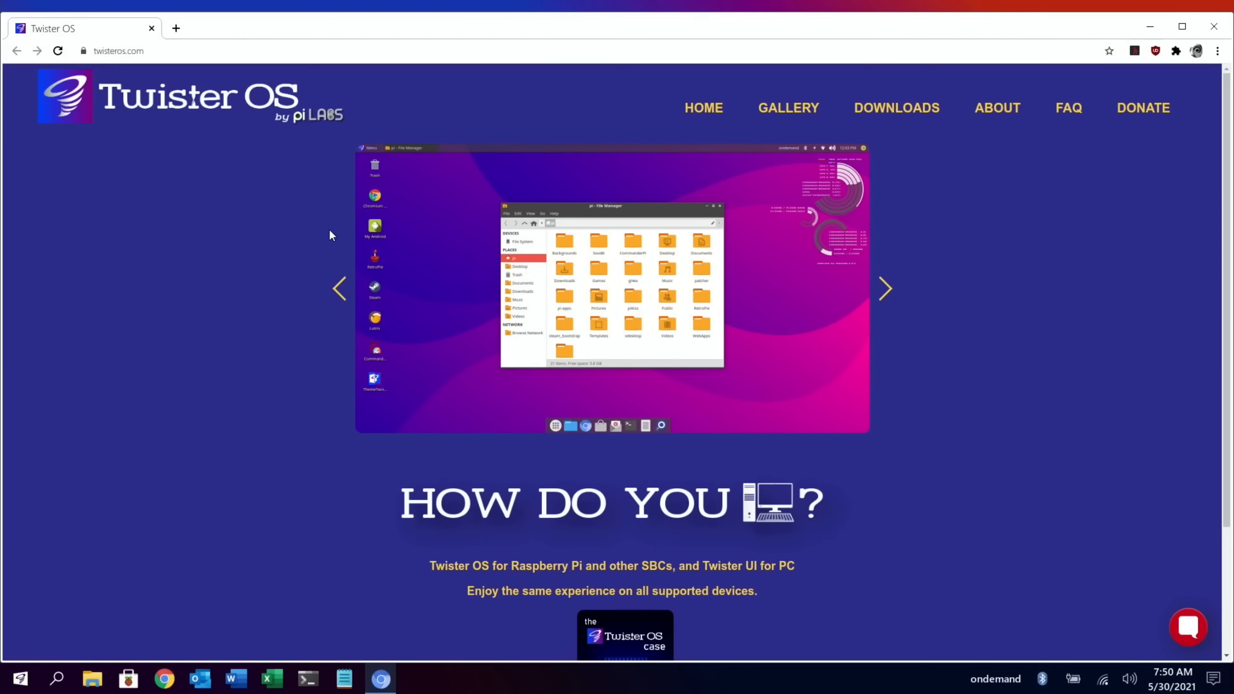
# Step: Search the web for 'akasa maze' and open the Maze Pro product page
pyautogui.click(118, 50)
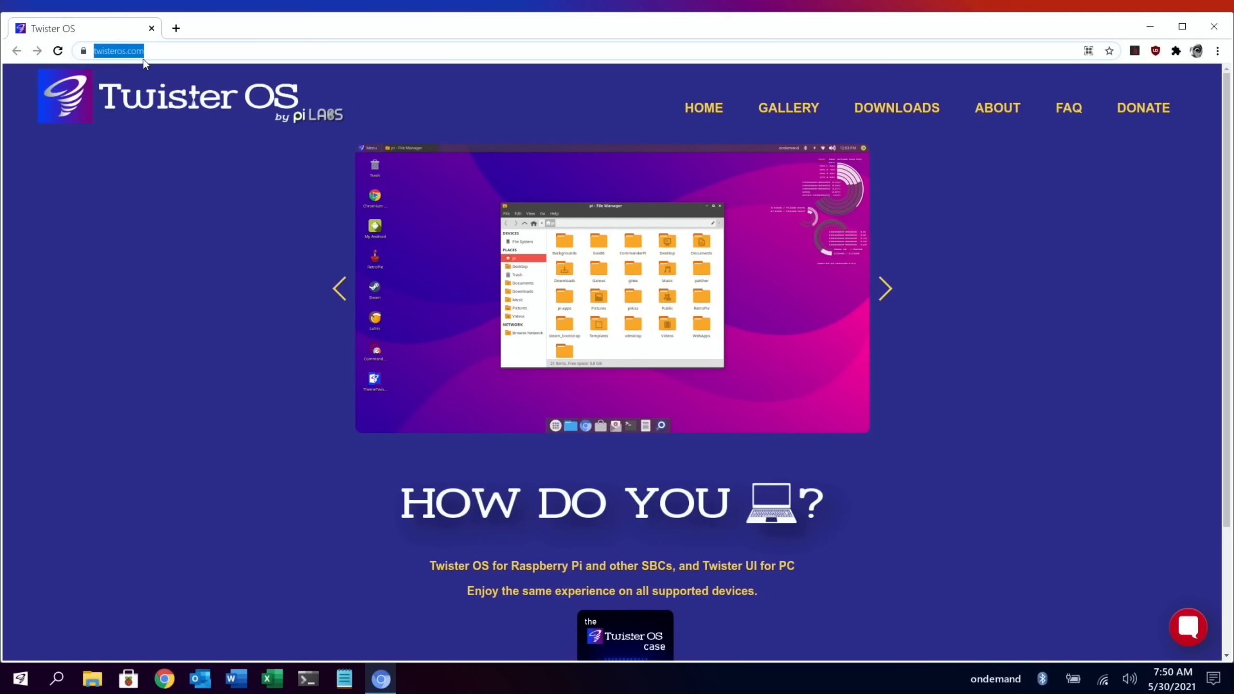
pyautogui.write('akasa')
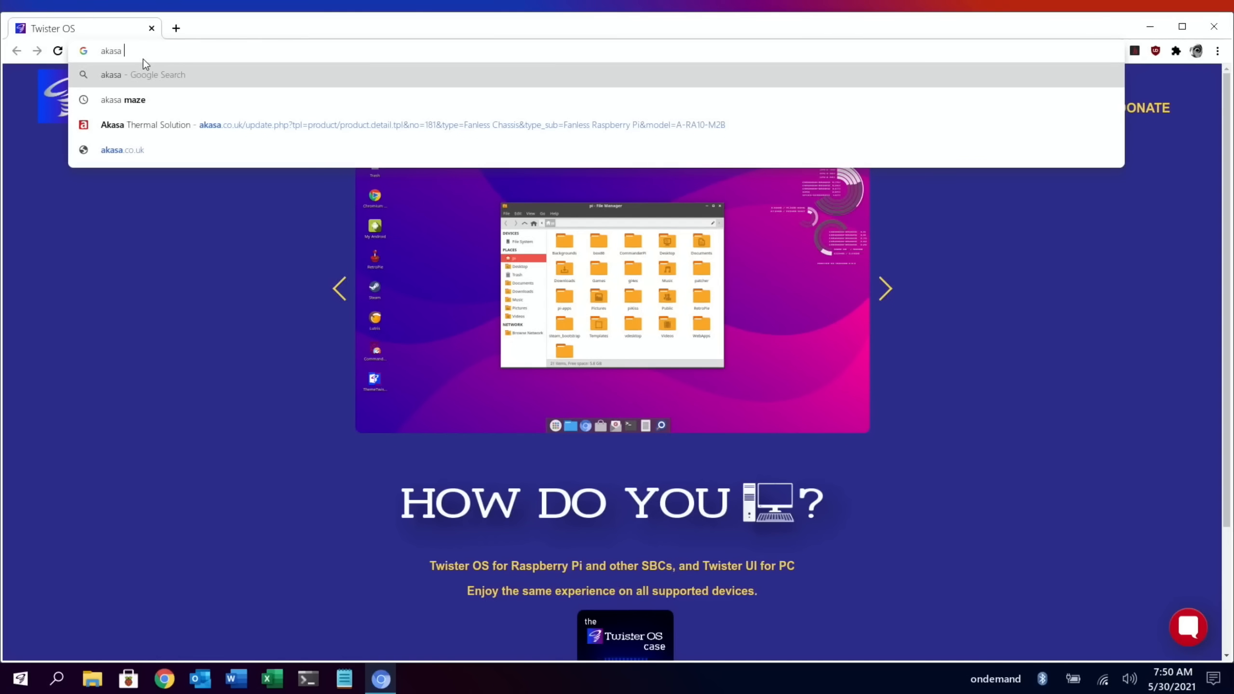
pyautogui.write(' maze')
pyautogui.press('Return')
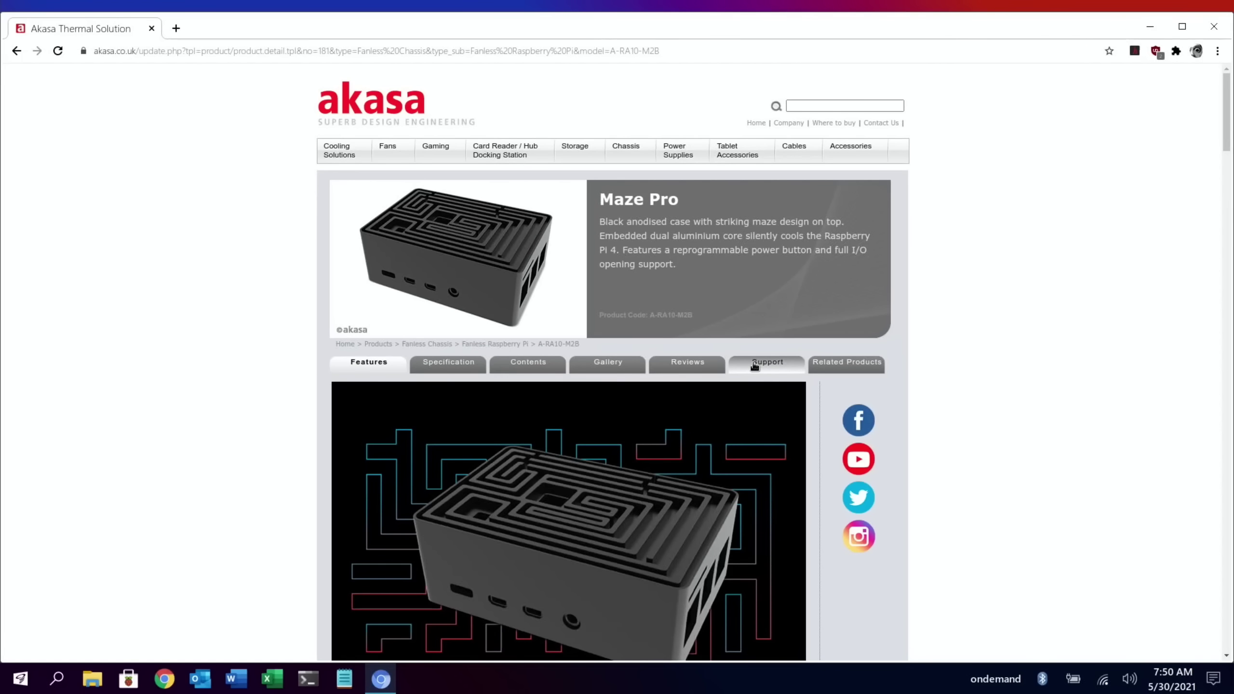
pyautogui.click(762, 362)
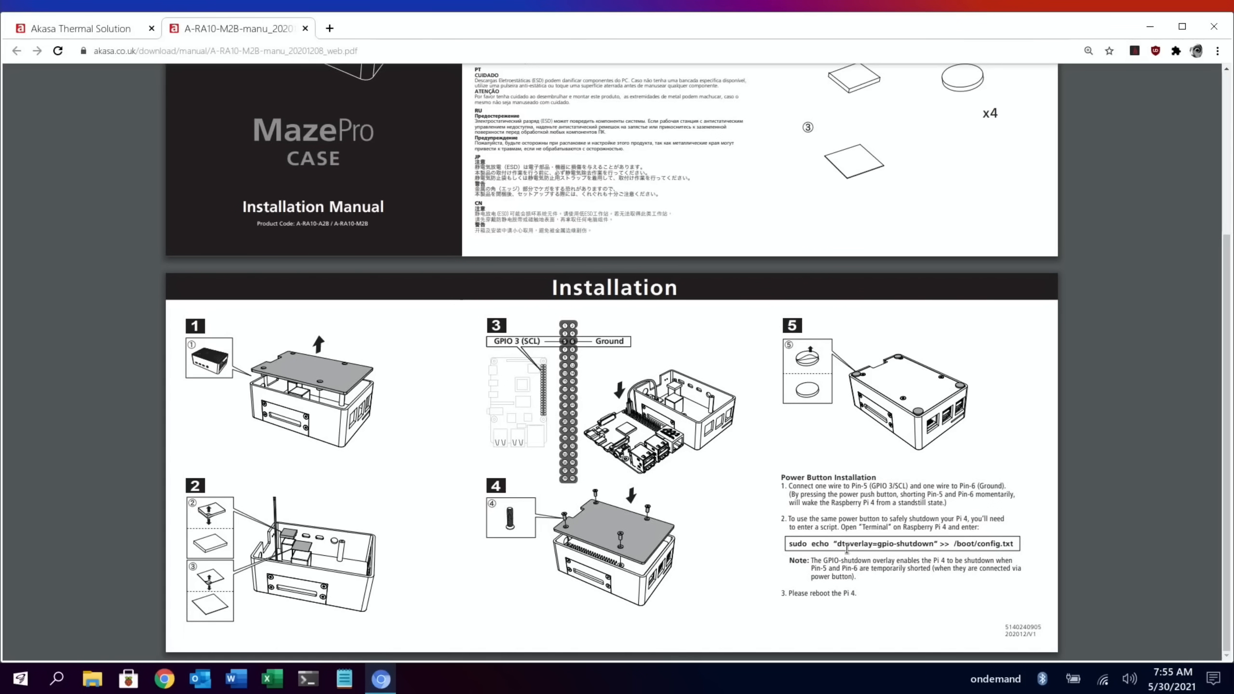
# Step: Try appending dtoverlay=gpio-shutdown to /boot/config.txt with sudo echo (Permission denied), then close the windows
pyautogui.click(312, 679)
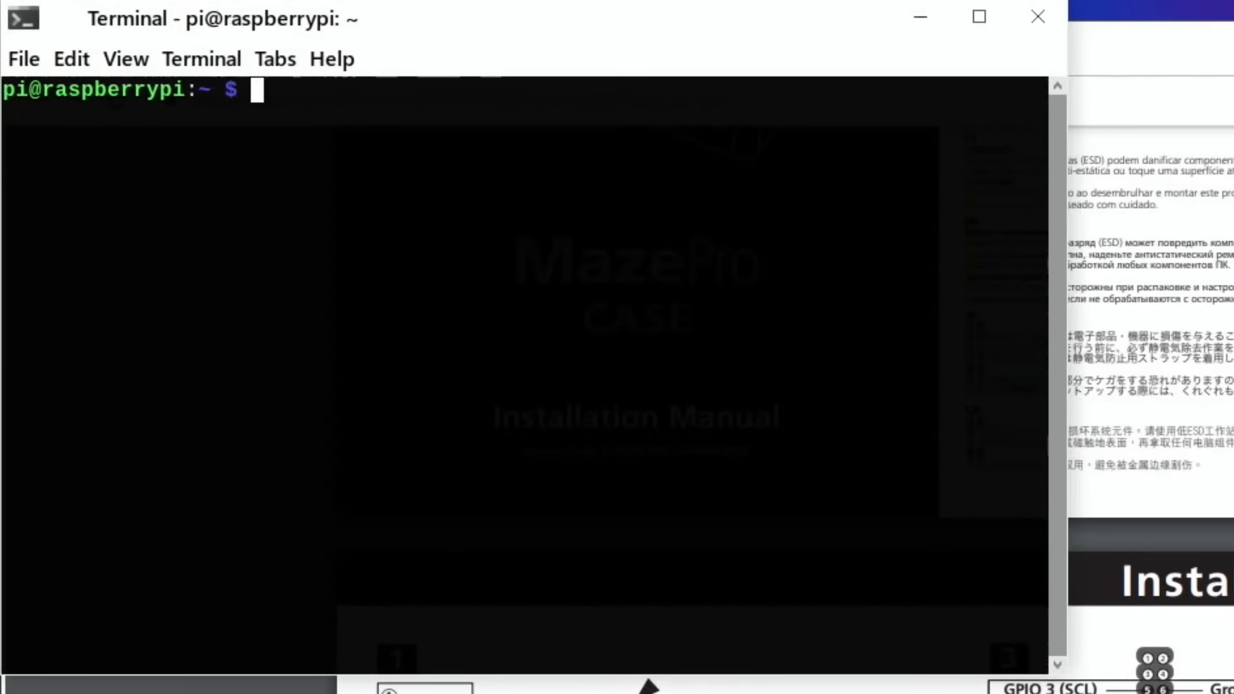
pyautogui.write('sudo echo "dtoverlay=gpio-shutdown" >> /boot/config.txt')
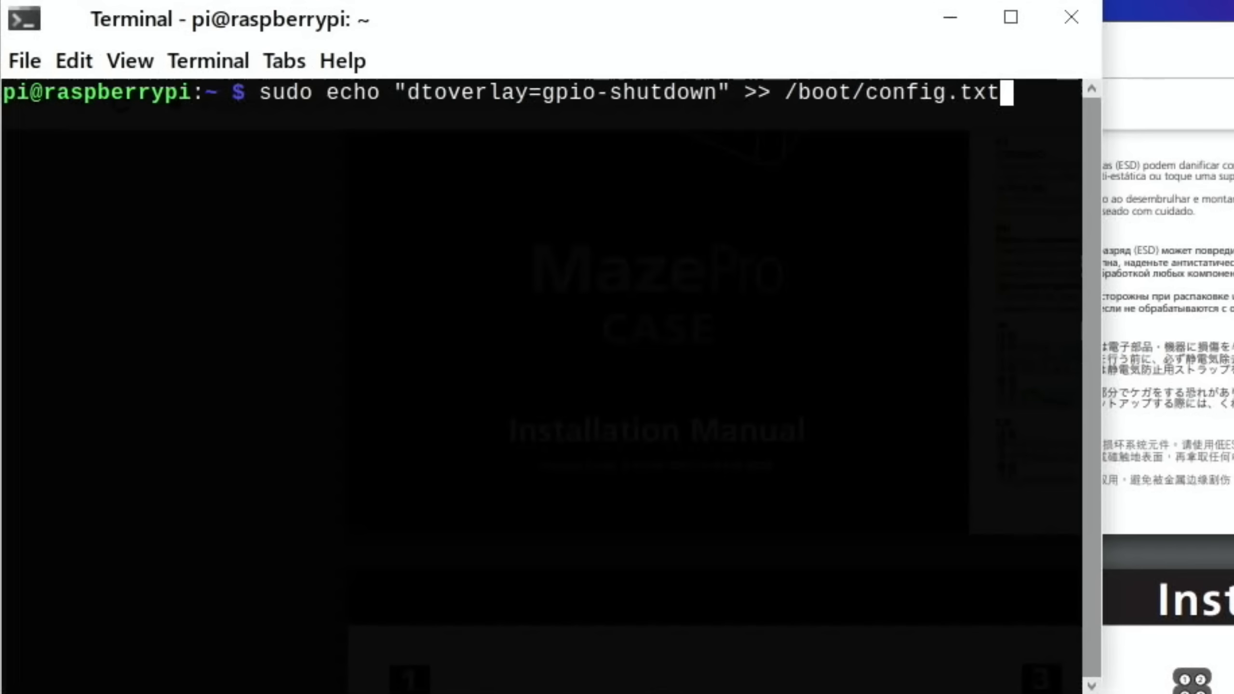
pyautogui.press('Return')
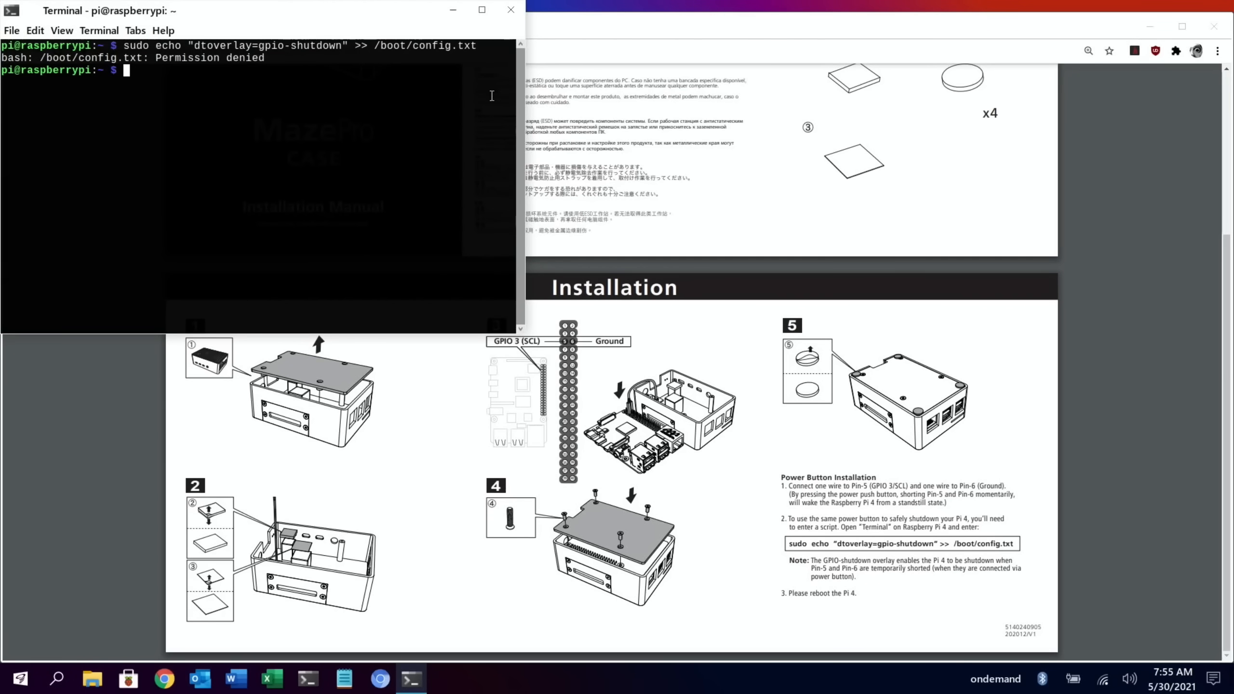
pyautogui.click(512, 14)
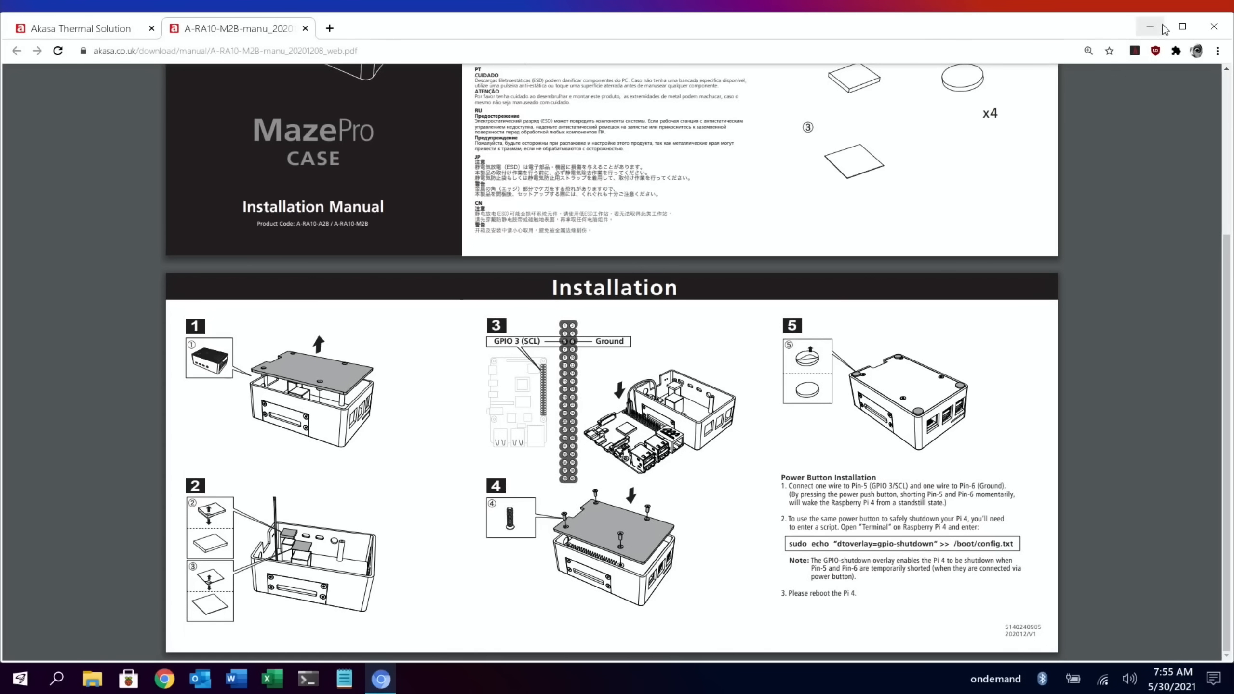
pyautogui.click(1210, 31)
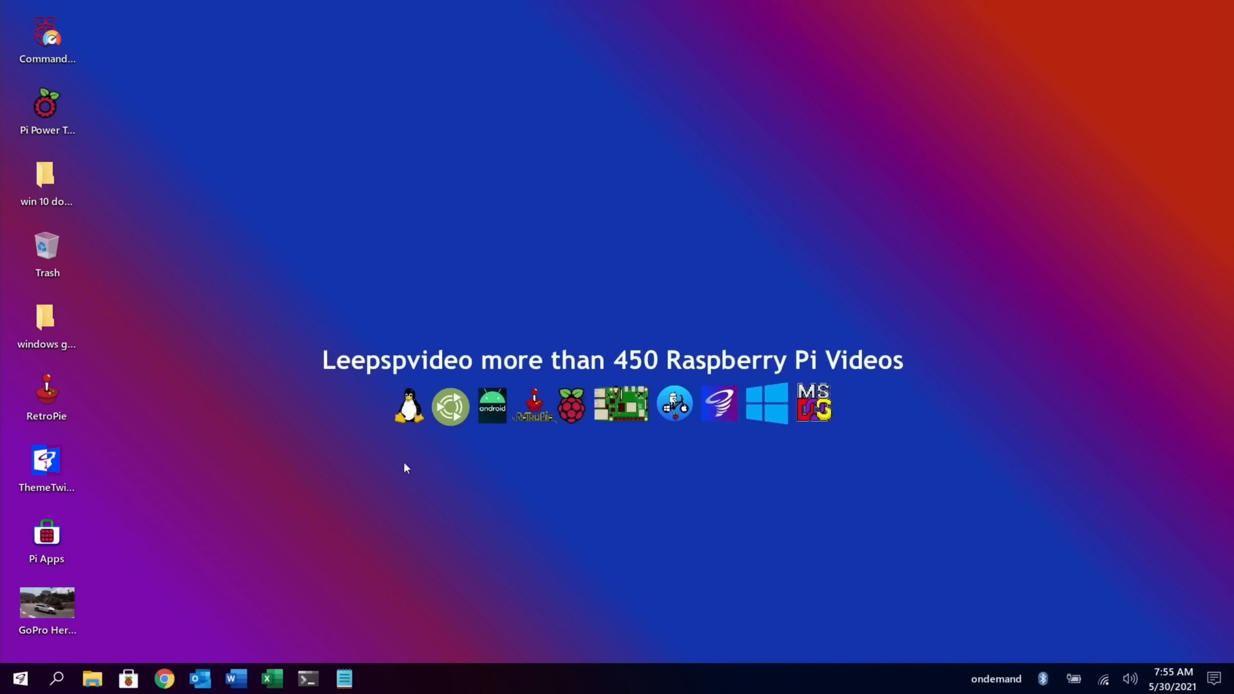
# Step: From the applications menu, select and copy the dtoverlay=gpio-shutdown text
pyautogui.click(20, 679)
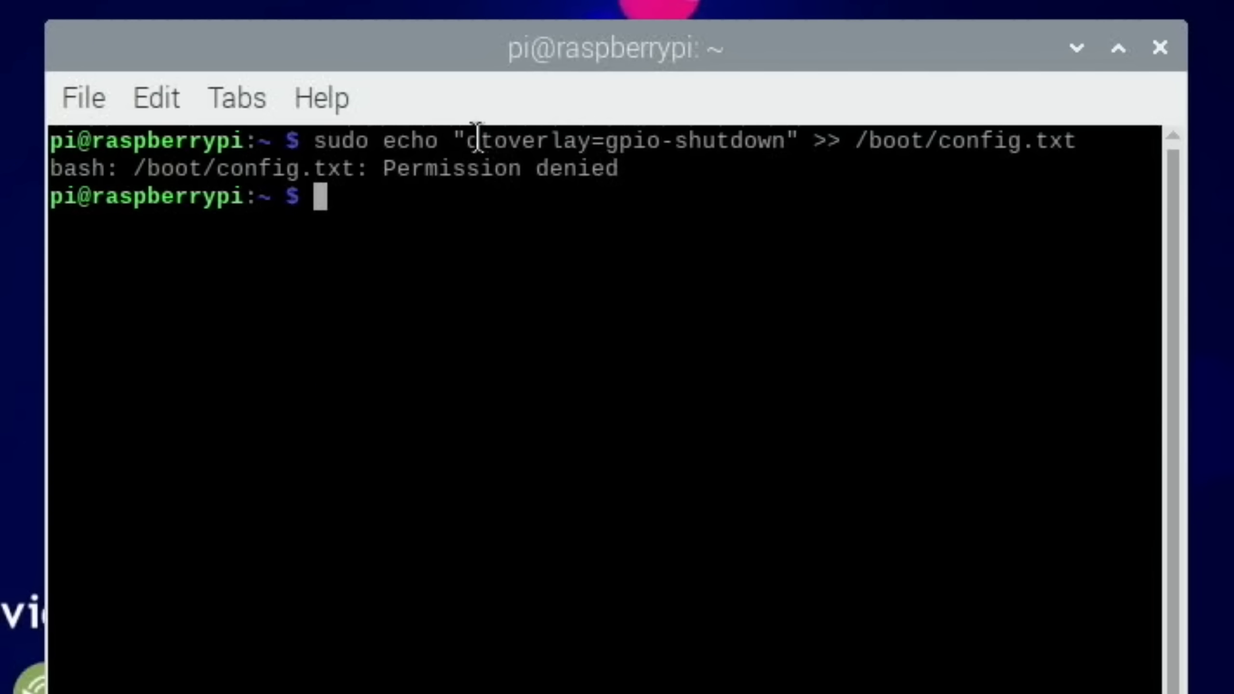
pyautogui.moveTo(468, 140); pyautogui.dragTo(662, 143)
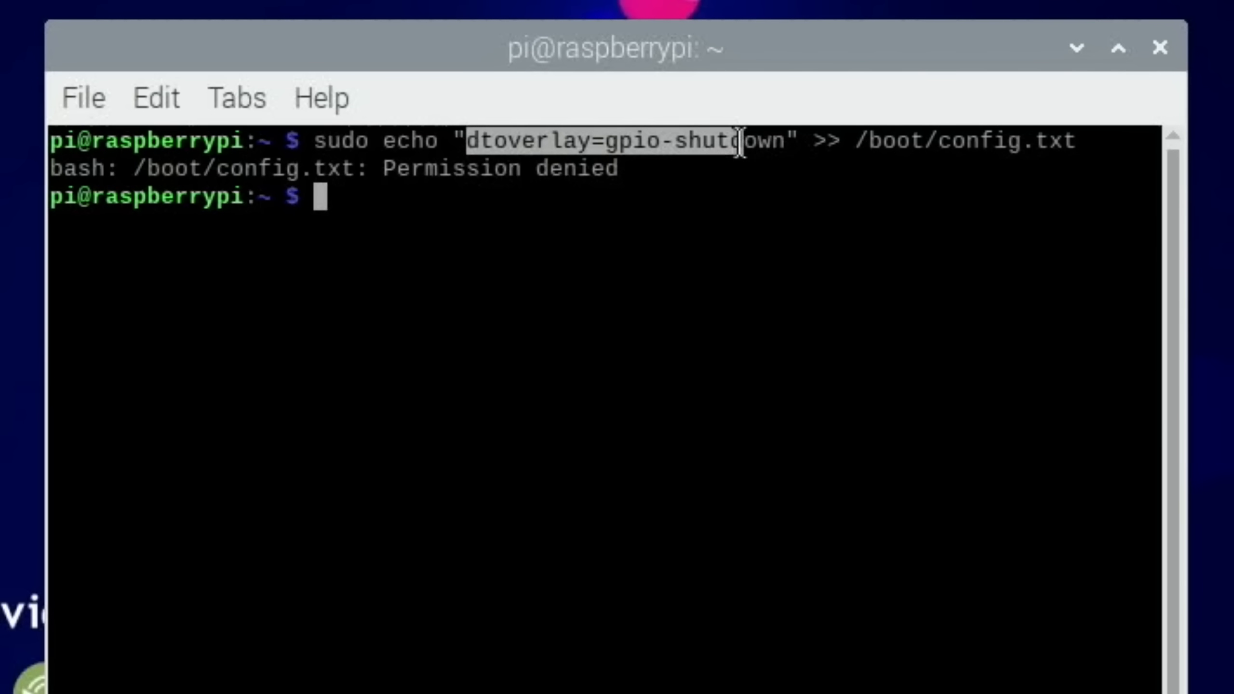
pyautogui.rightClick(755, 145)
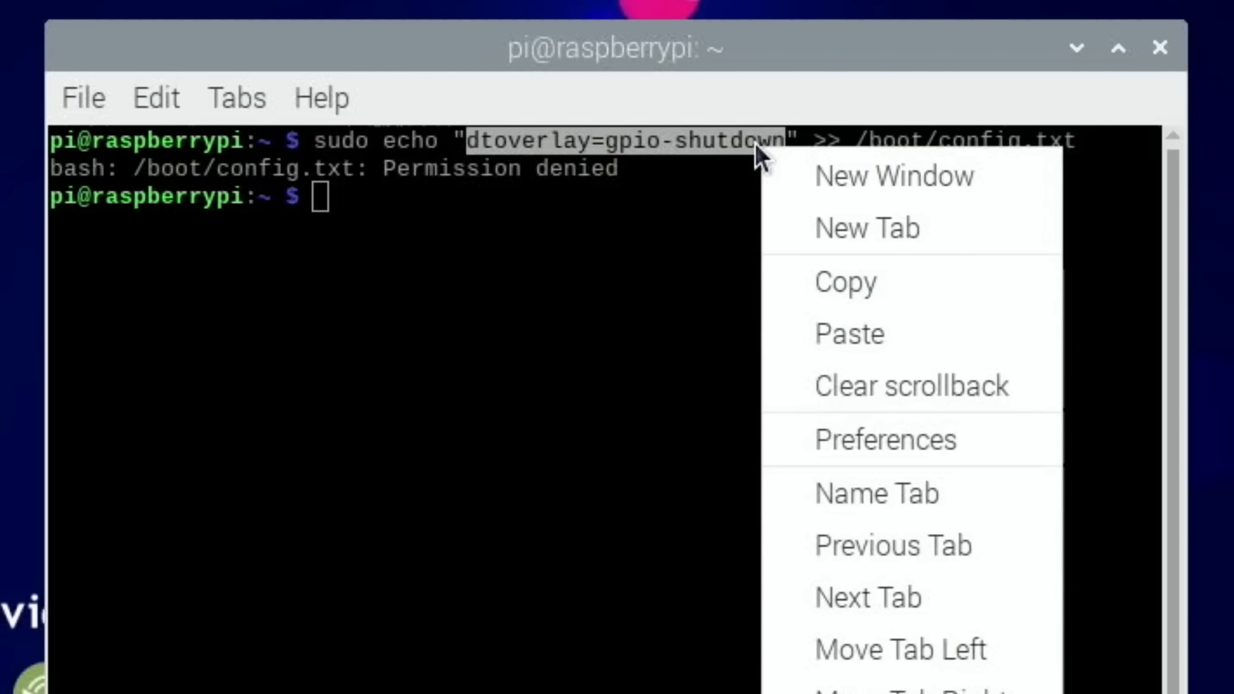
pyautogui.click(846, 282)
pyautogui.write('sudo nano /boot/config.txt')
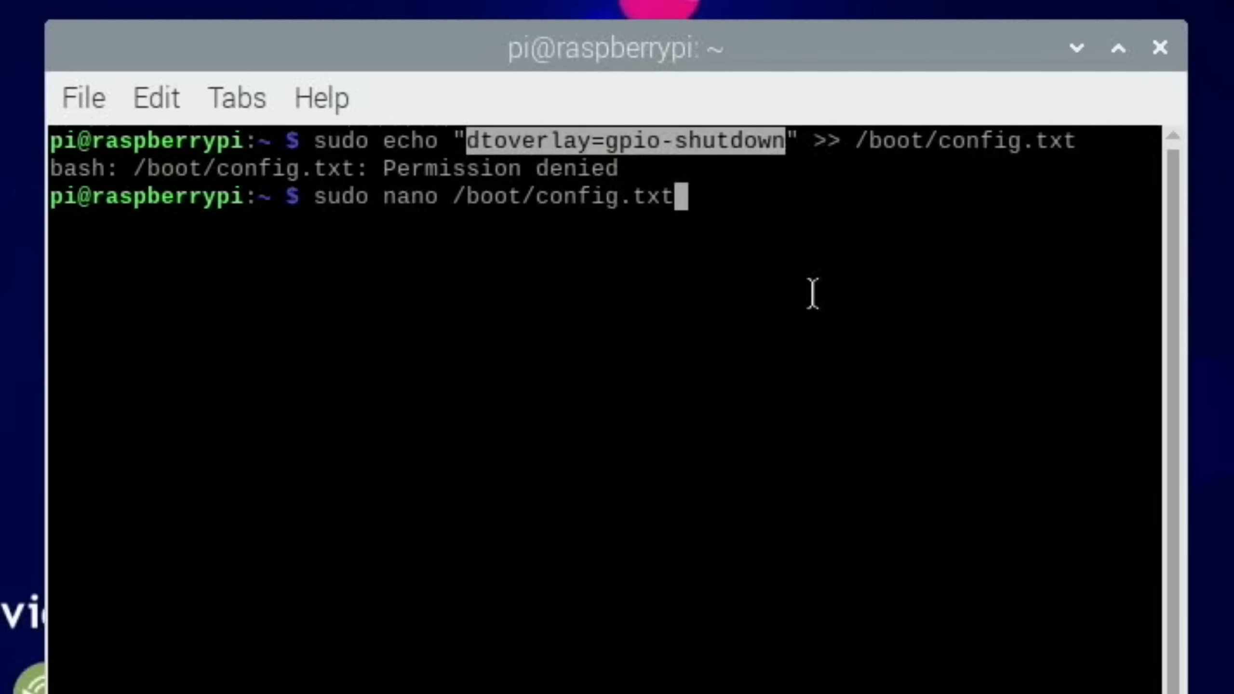
# Step: In nano, paste dtoverlay=gpio-shutdown below disable_overscan=1 in /boot/config.txt and save it
pyautogui.press('Return')
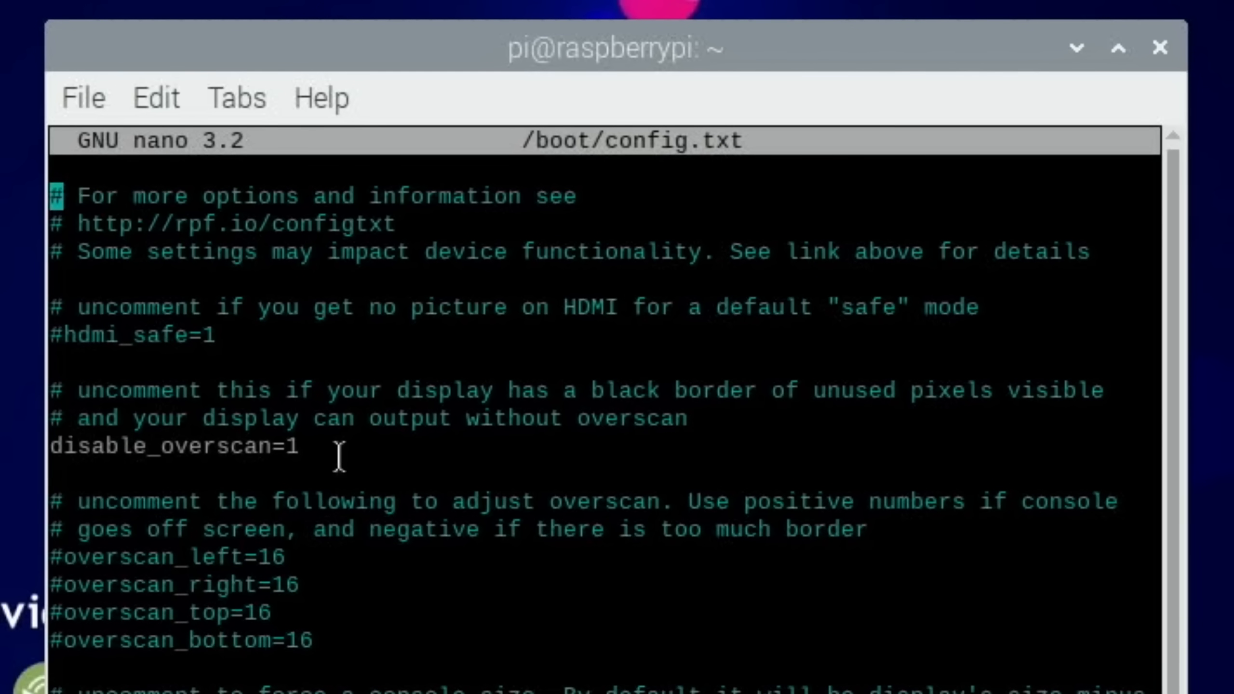
pyautogui.press('Return')
pyautogui.rightClick(87, 482)
pyautogui.click(175, 675)
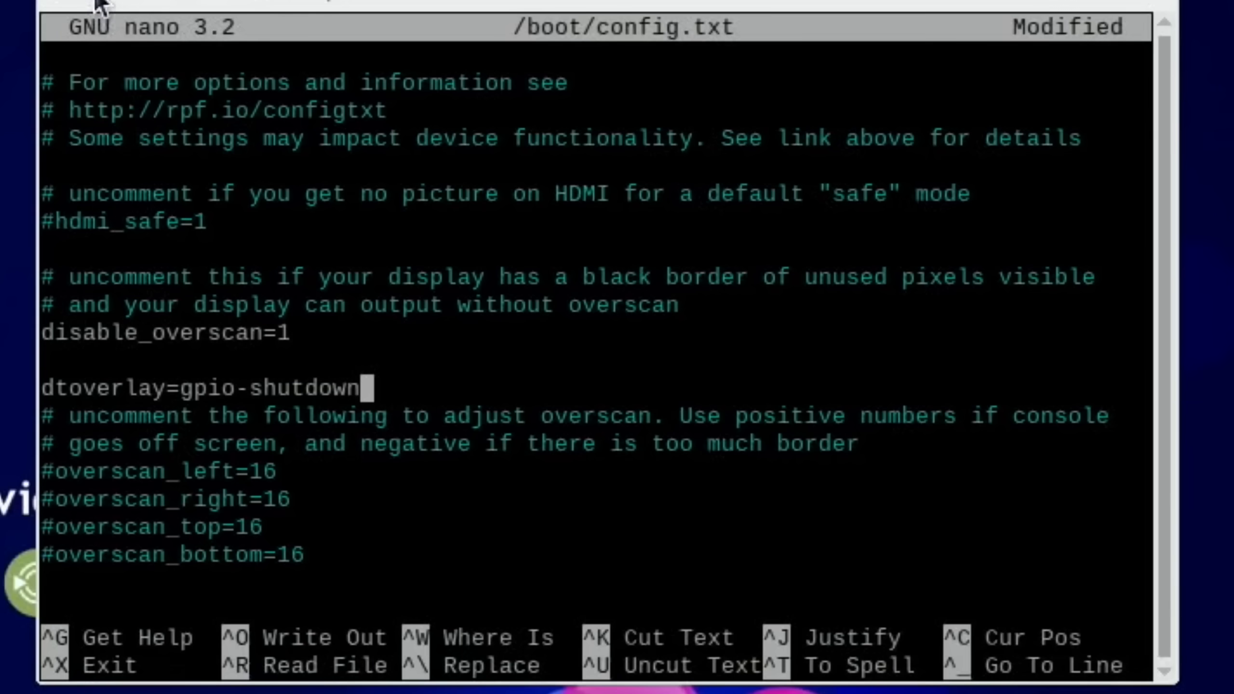
pyautogui.hotkey('ctrl', 'x')
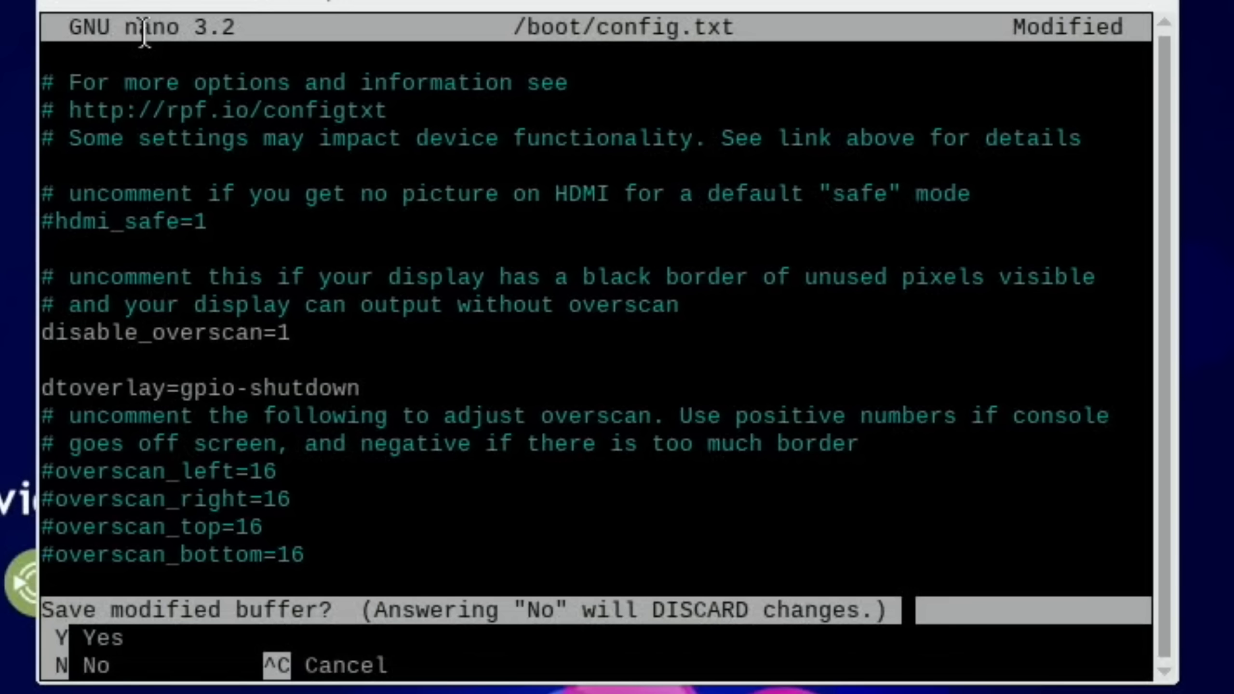
pyautogui.press('y')
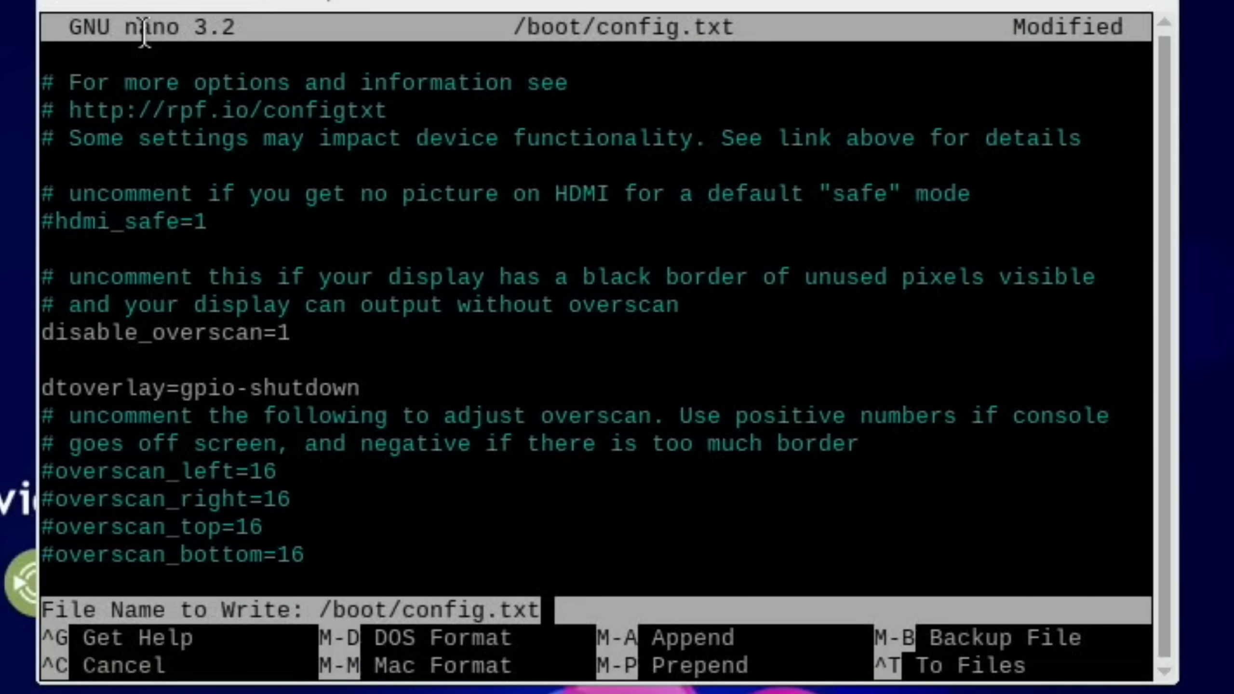
pyautogui.press('Return')
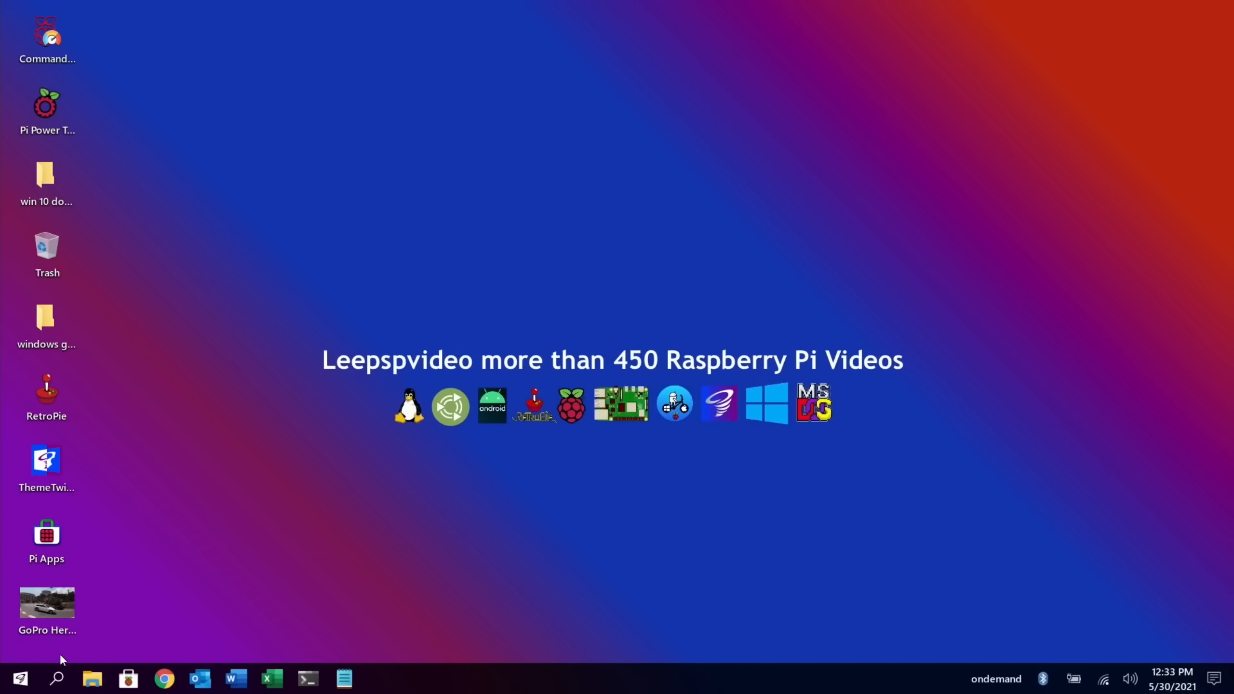
# Step: Open /boot/config.txt from the File System in Mousepad to verify the dtoverlay=gpio-shutdown line
pyautogui.click(93, 680)
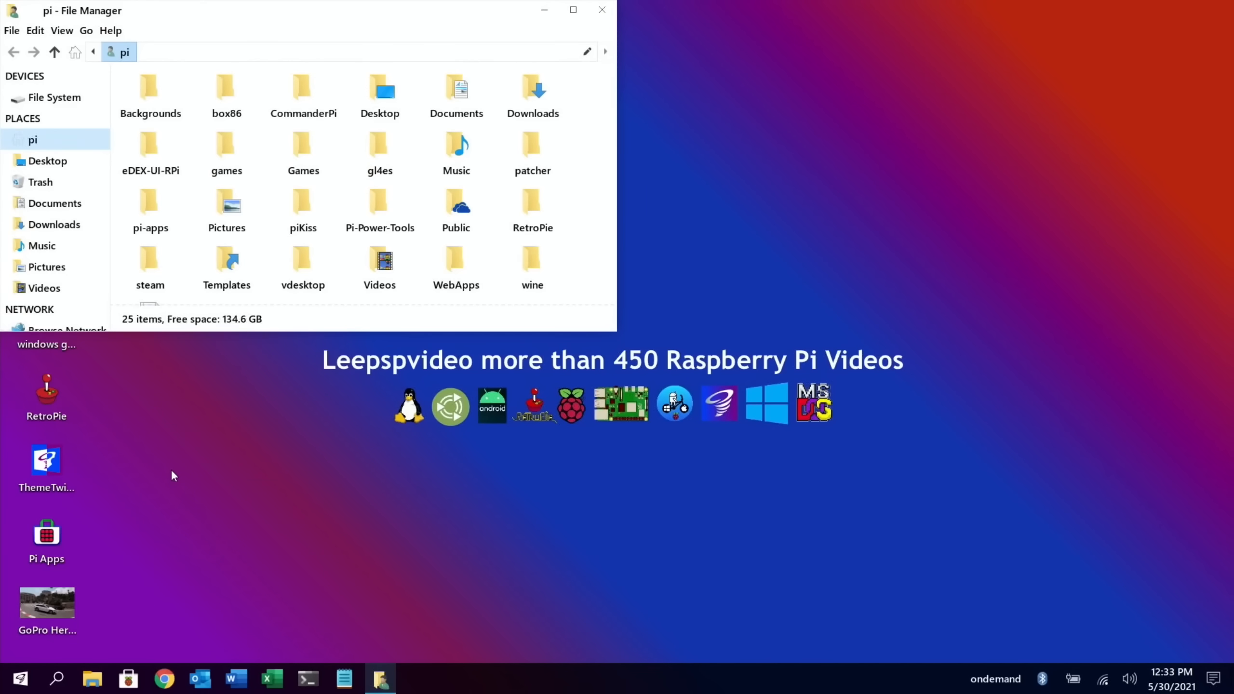
pyautogui.click(54, 96)
pyautogui.doubleClick(170, 95)
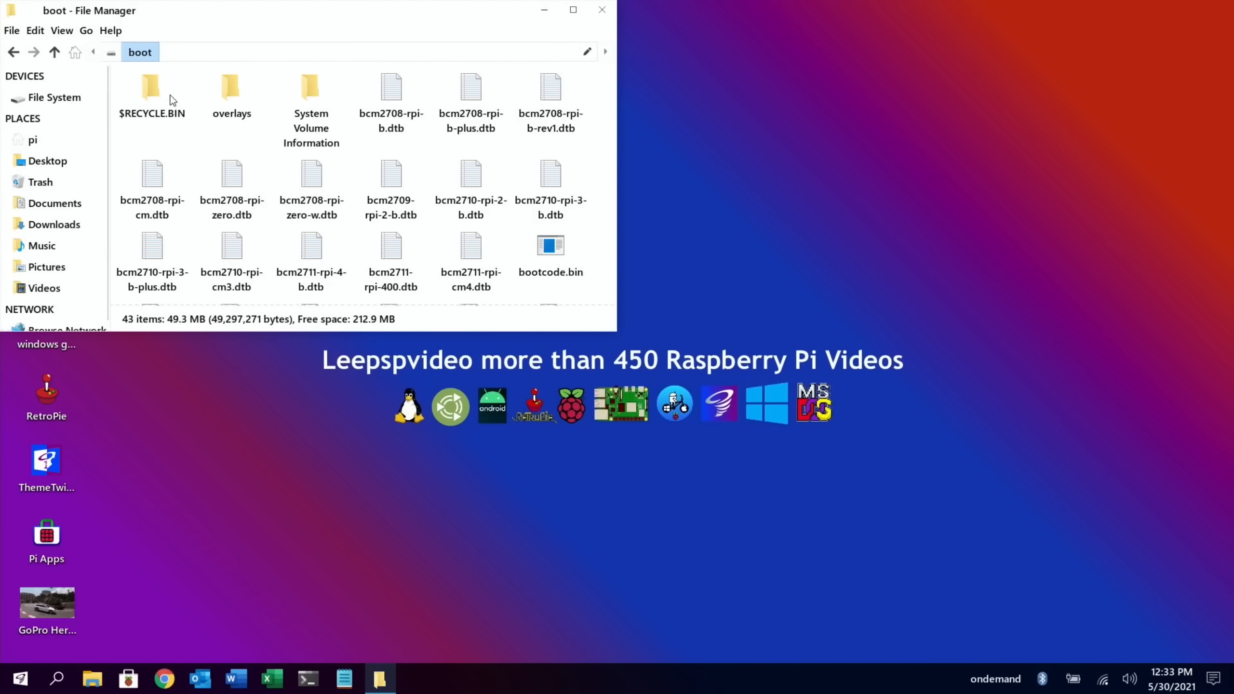
pyautogui.scroll(-5, 445, 181)
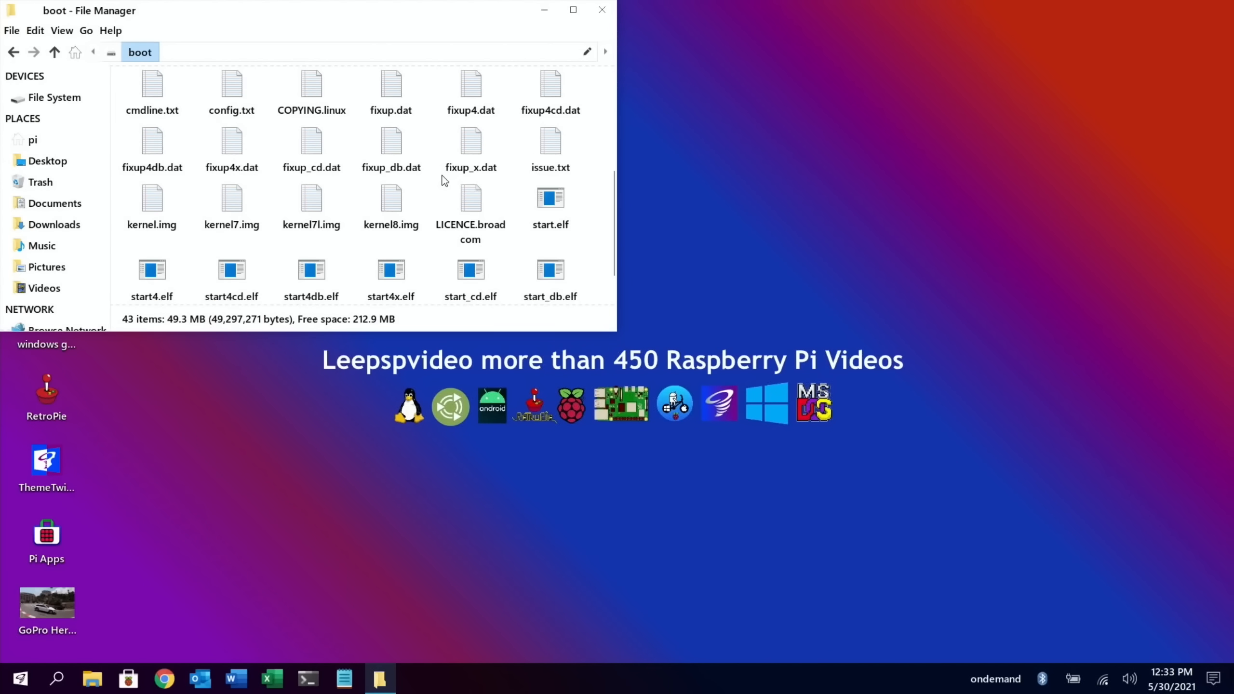
pyautogui.doubleClick(234, 93)
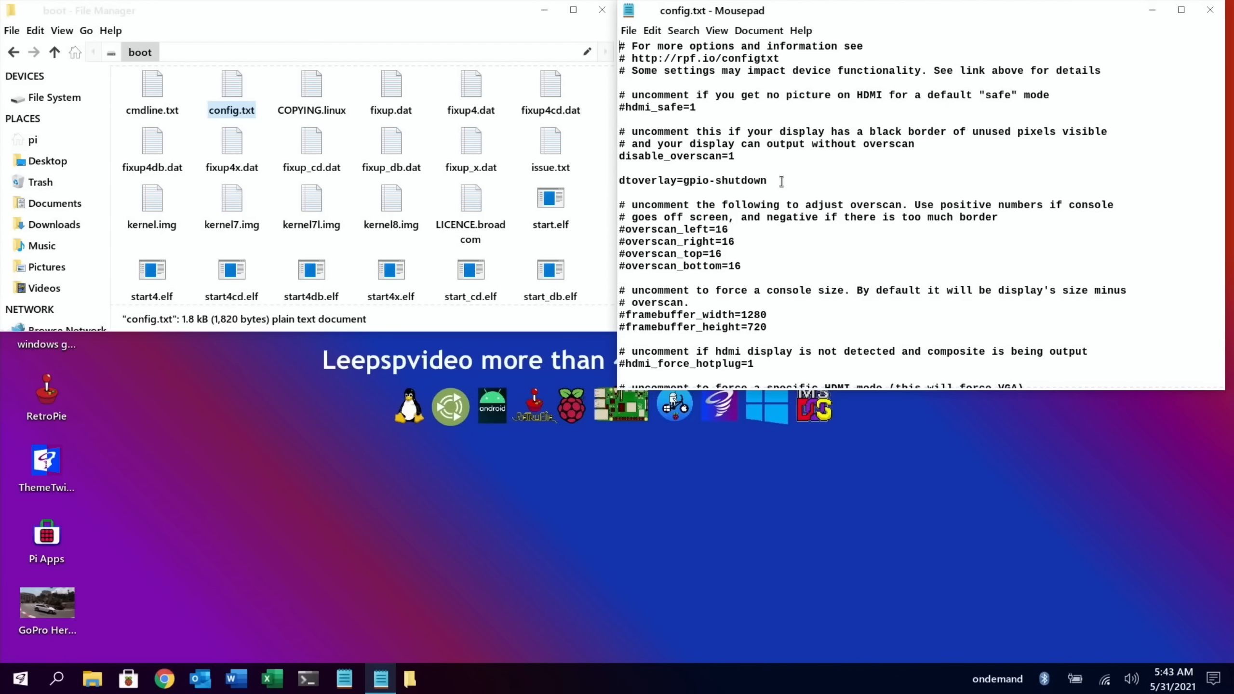
pyautogui.hotkey('ctrl', 'alt', 'Delete')
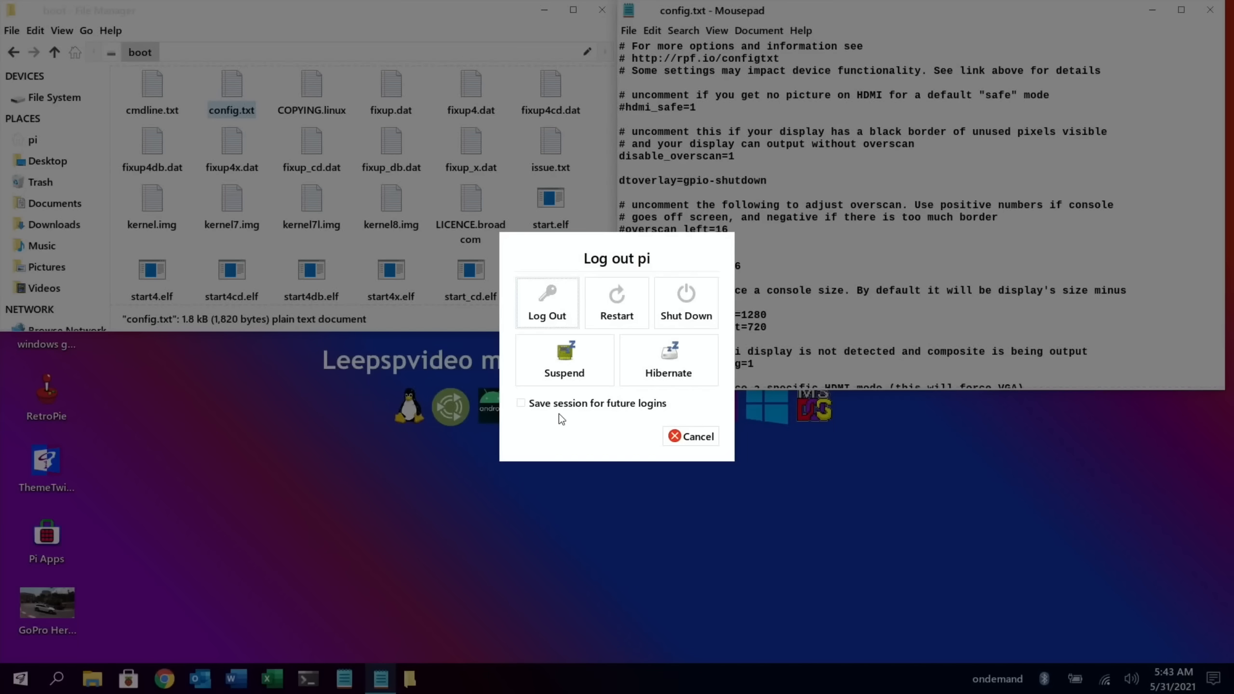
# Step: Cancel the log-out dialog, close the open windows and start a fresh File Manager
pyautogui.click(691, 436)
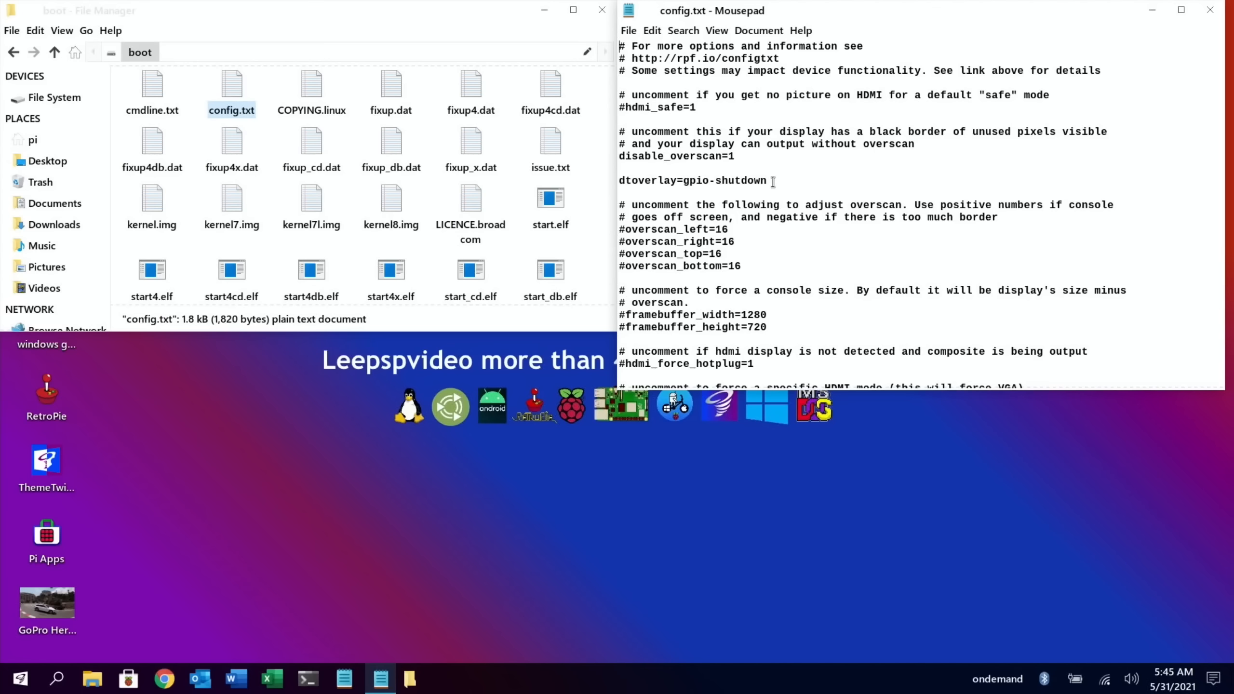
pyautogui.click(603, 12)
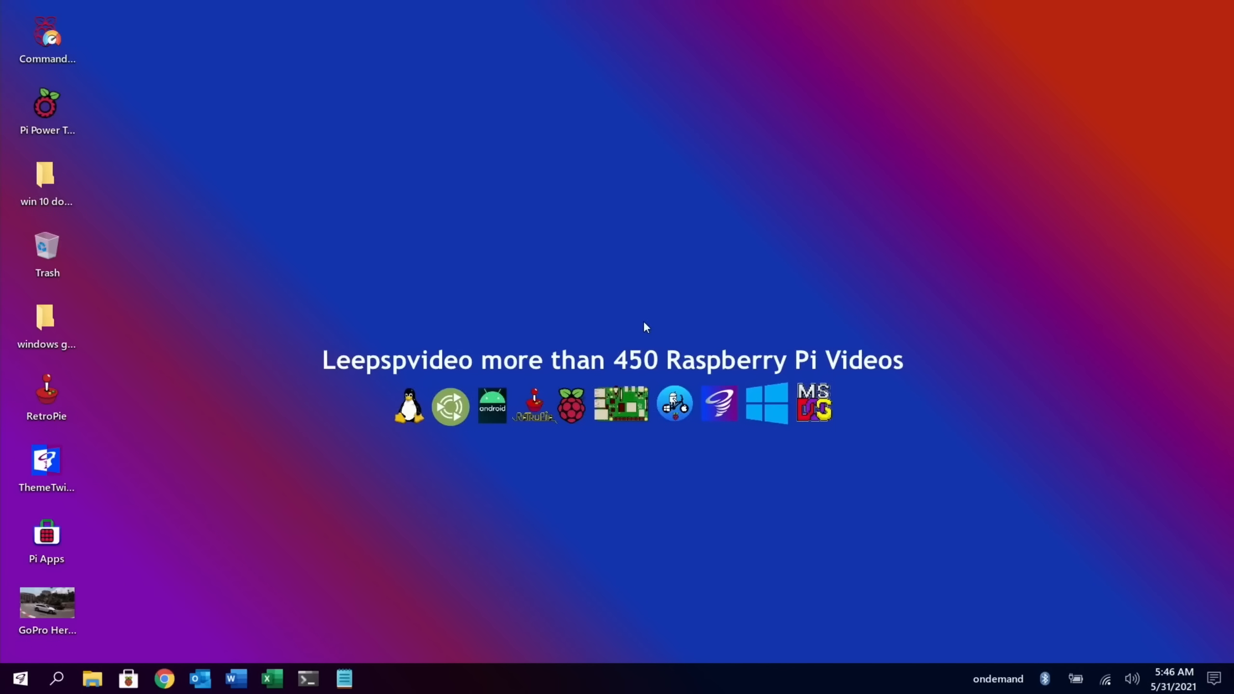
pyautogui.click(93, 679)
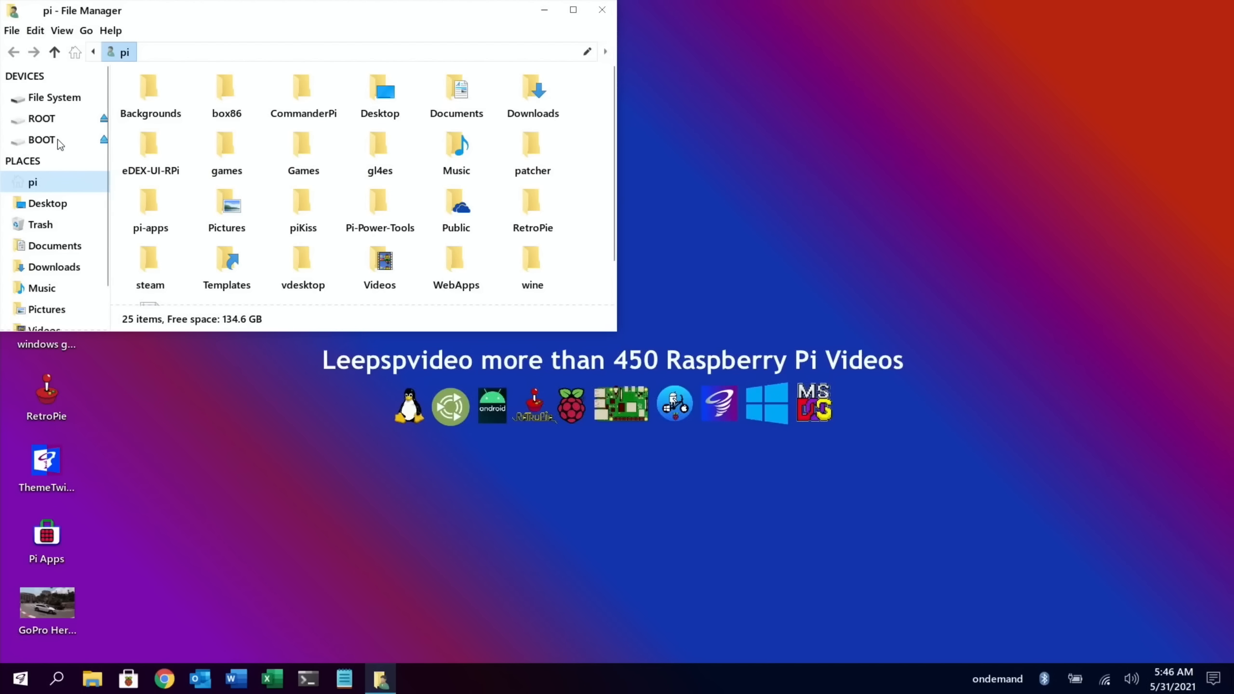
# Step: Show the BOOT card, then reopen the system's /boot/config.txt in Mousepad
pyautogui.click(37, 145)
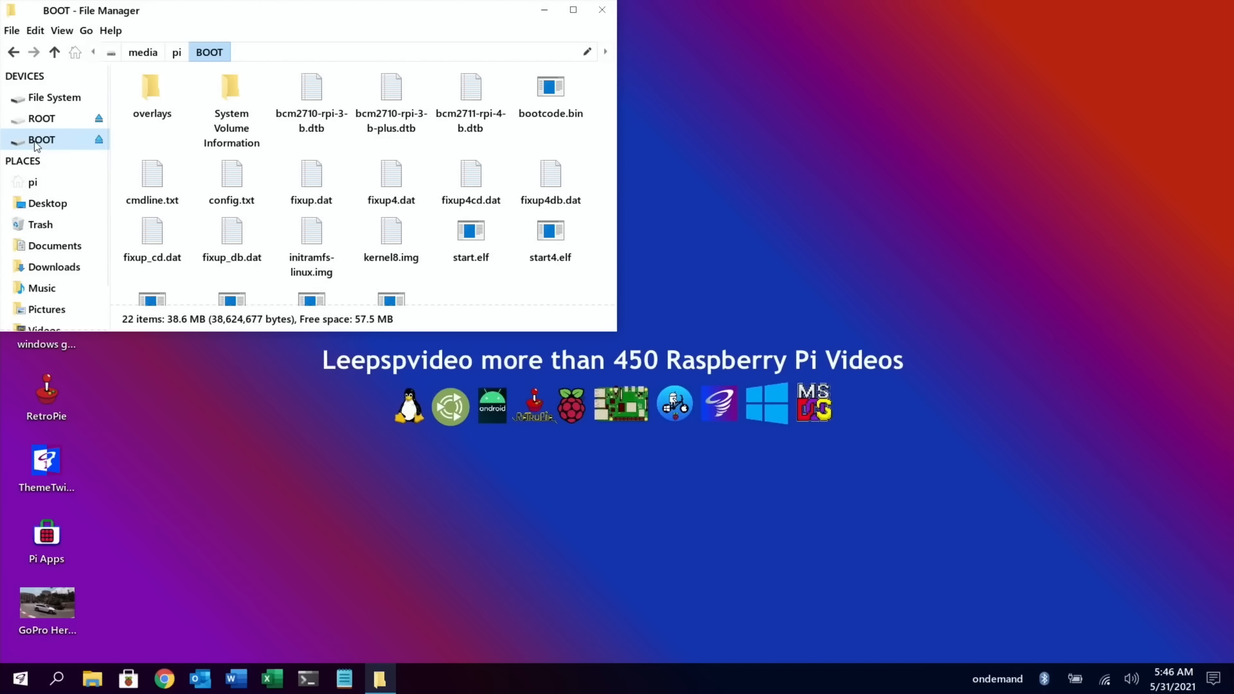
pyautogui.moveTo(302, 14); pyautogui.dragTo(839, 56)
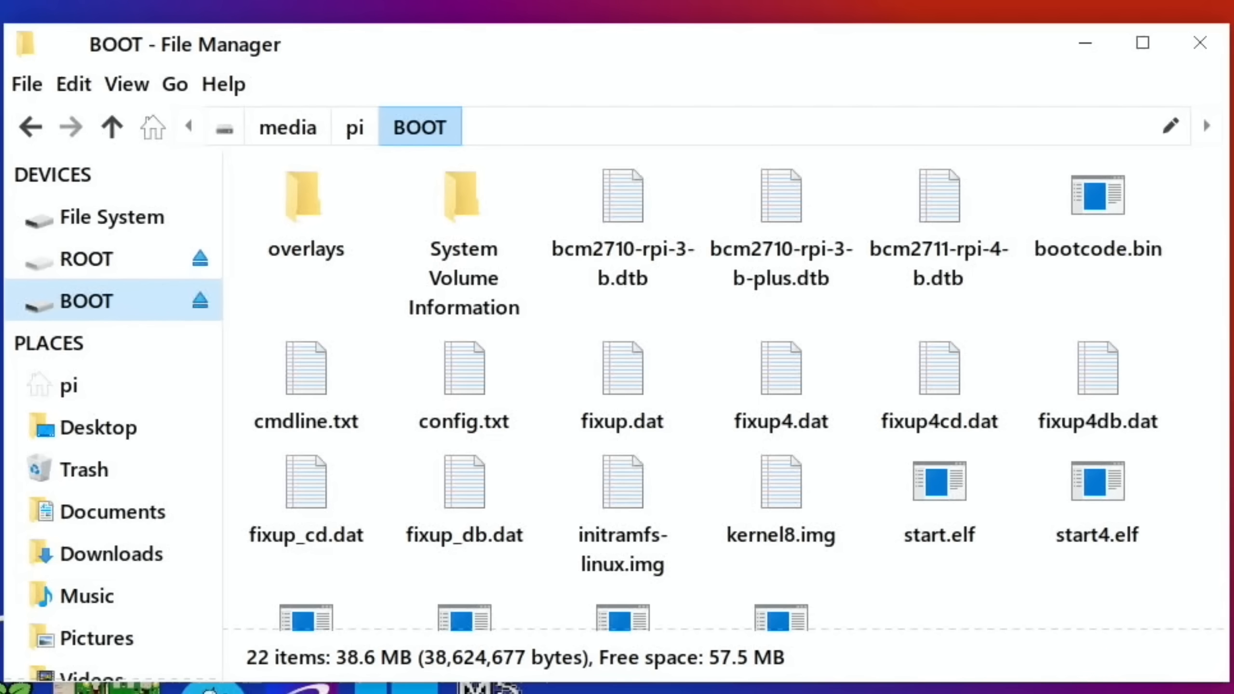
pyautogui.rightClick(38, 218)
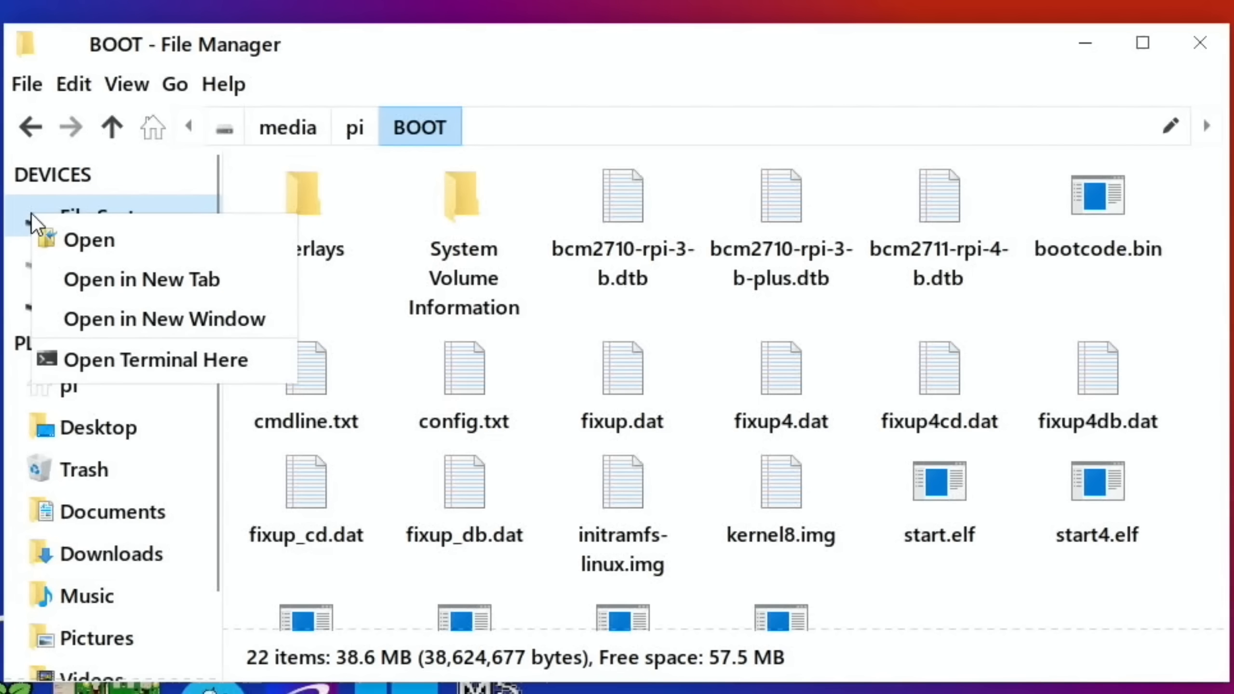
pyautogui.click(87, 240)
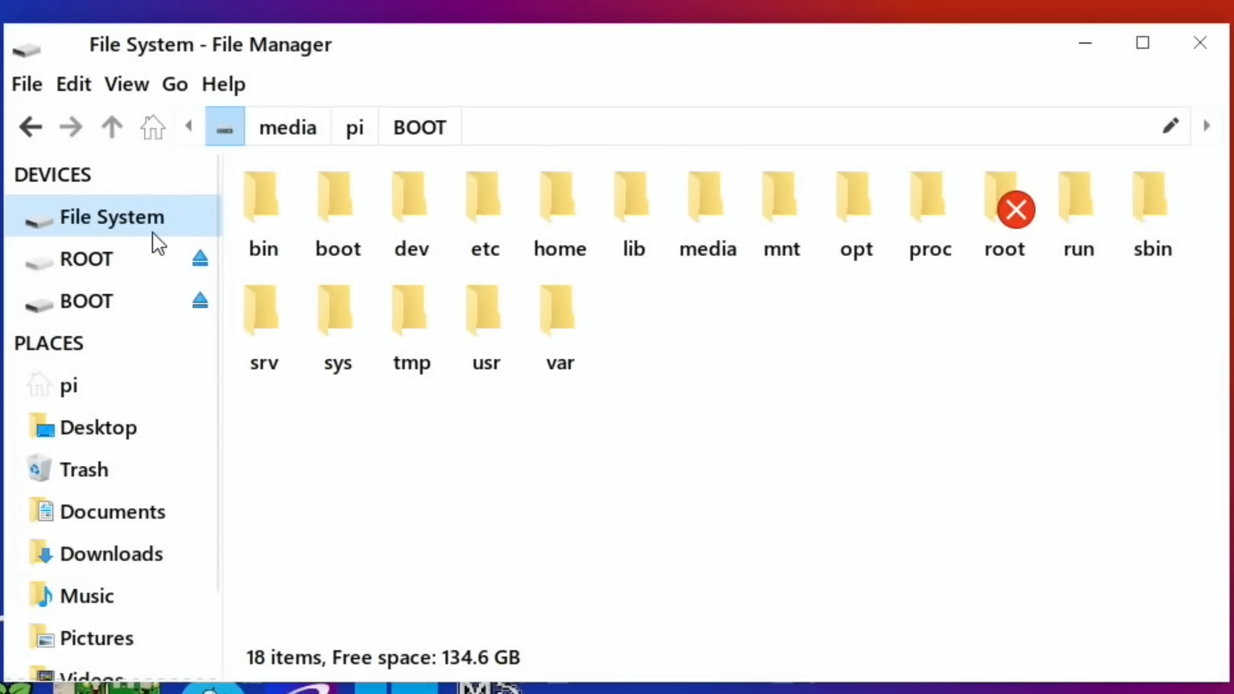
pyautogui.doubleClick(335, 212)
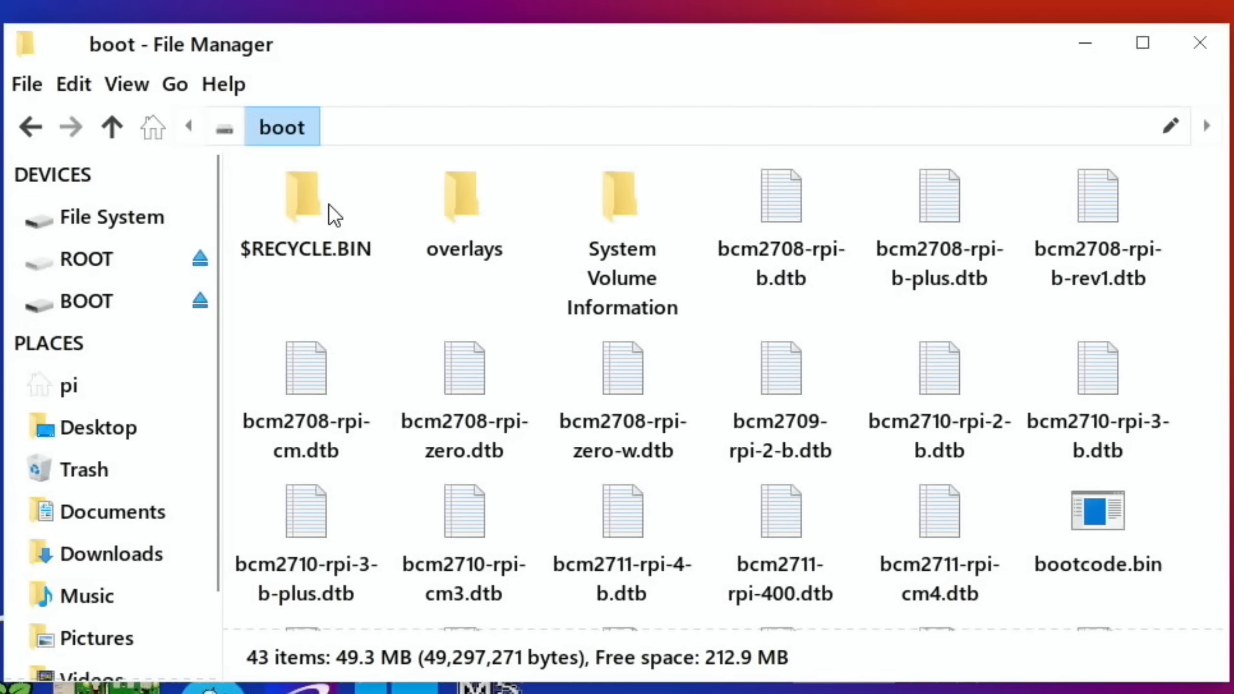
pyautogui.scroll(-3, 695, 449)
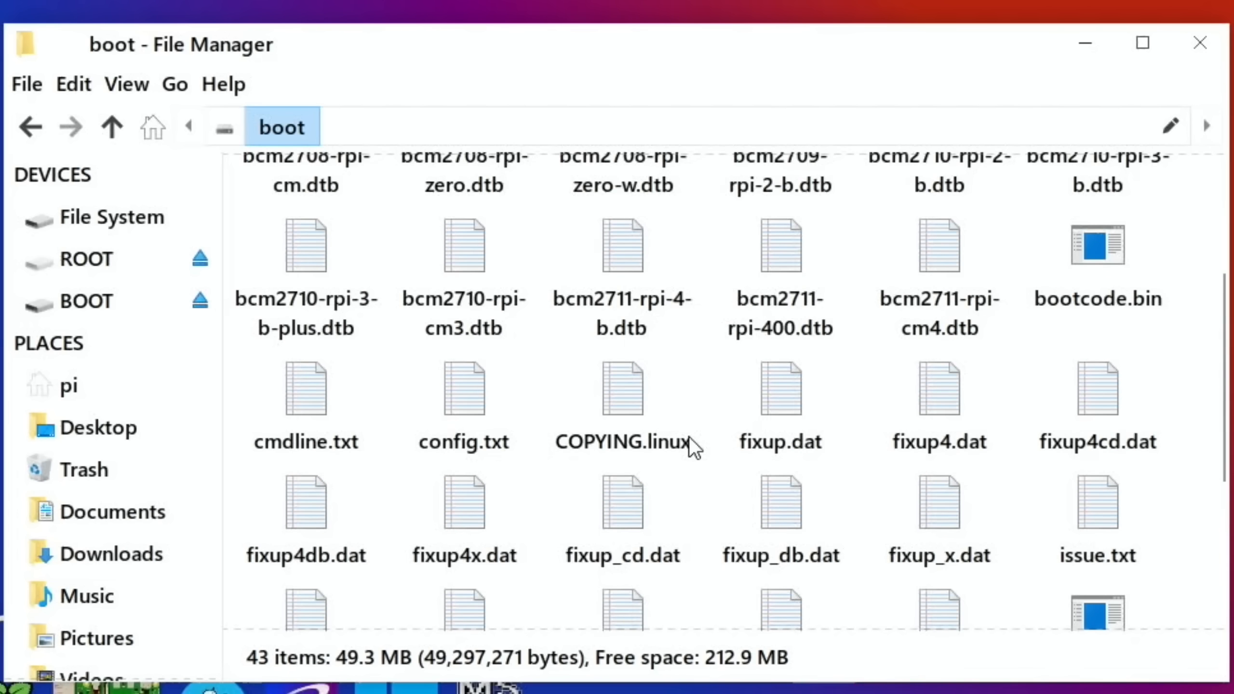
pyautogui.scroll(-1, 694, 444)
pyautogui.doubleClick(464, 337)
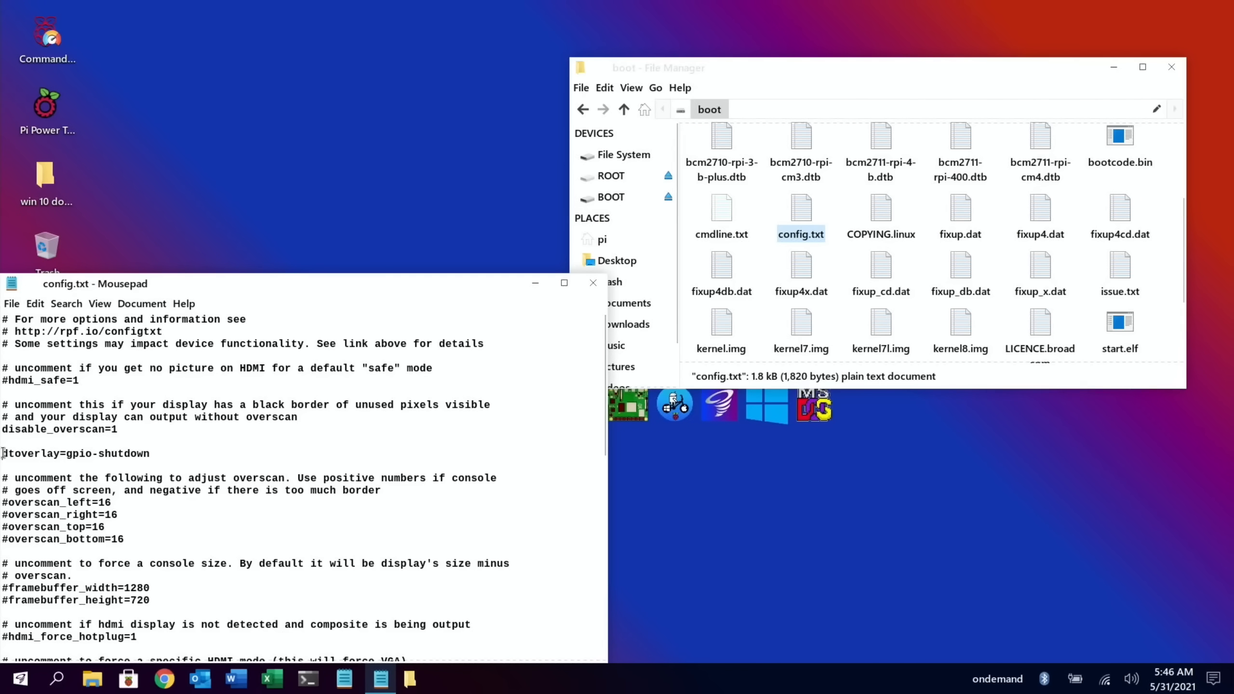
# Step: Copy the dtoverlay=gpio-shutdown line and switch the file manager to the BOOT card's files
pyautogui.moveTo(3, 452); pyautogui.dragTo(143, 461)
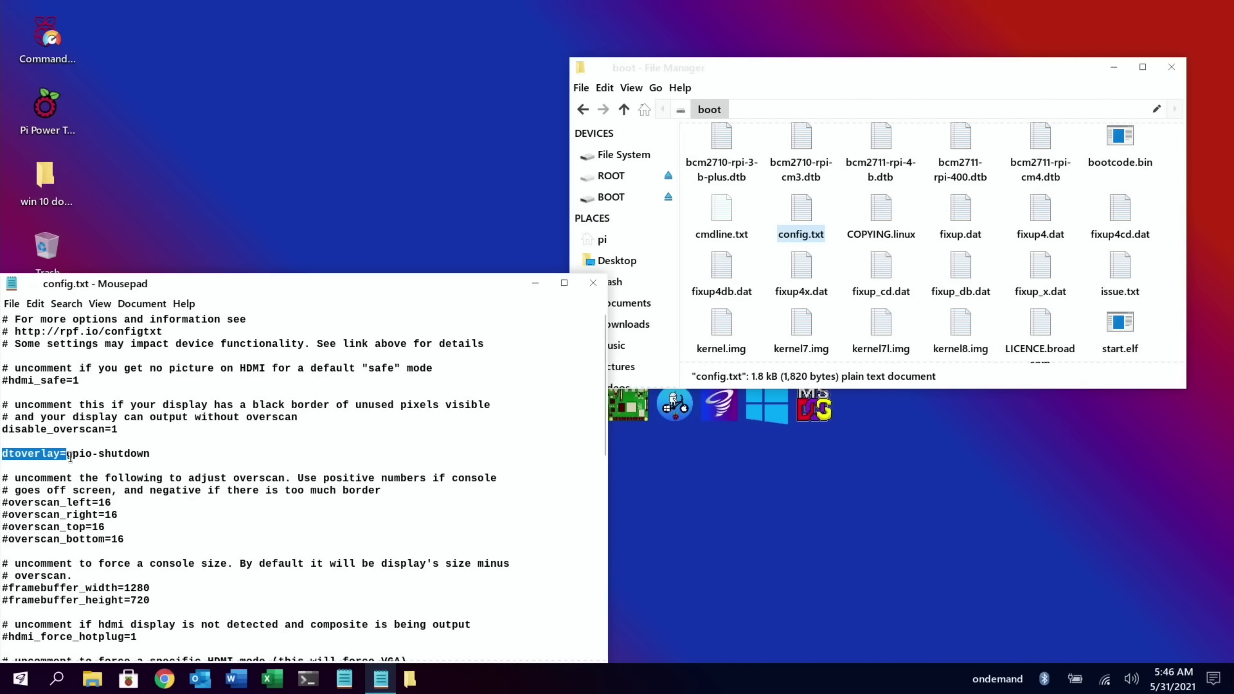
pyautogui.rightClick(127, 453)
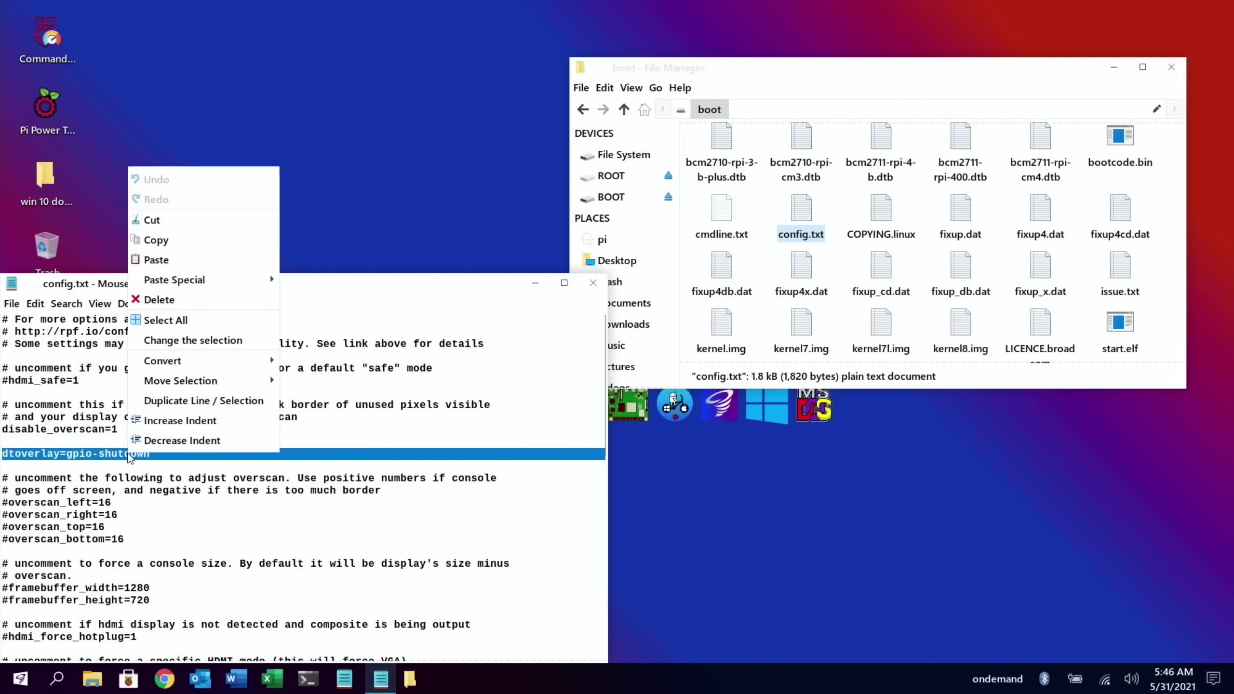
pyautogui.click(162, 243)
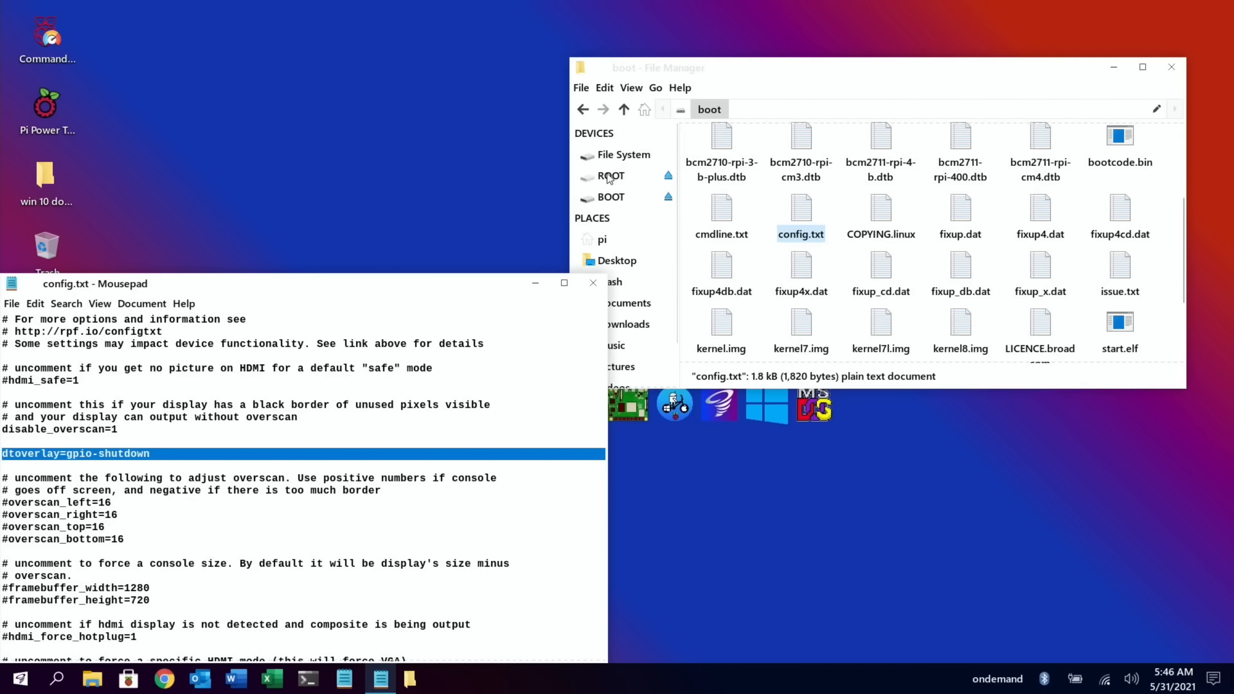
pyautogui.click(610, 198)
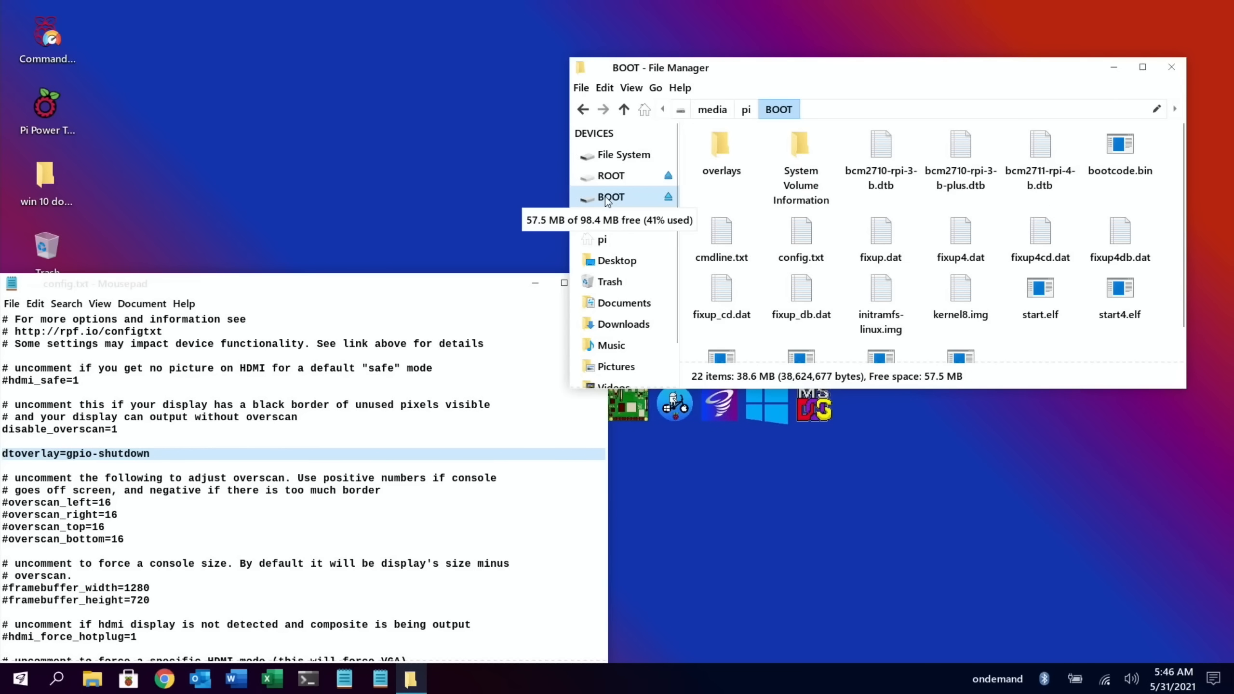
pyautogui.moveTo(505, 284); pyautogui.dragTo(456, 279)
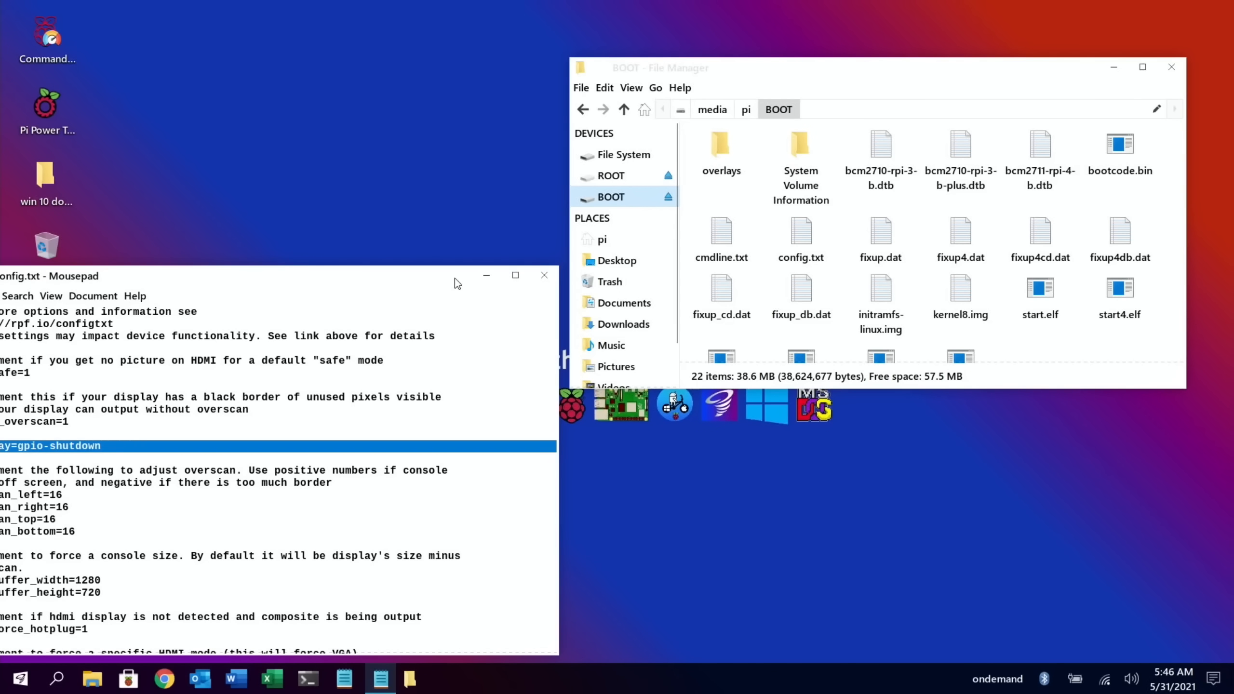
pyautogui.click(501, 284)
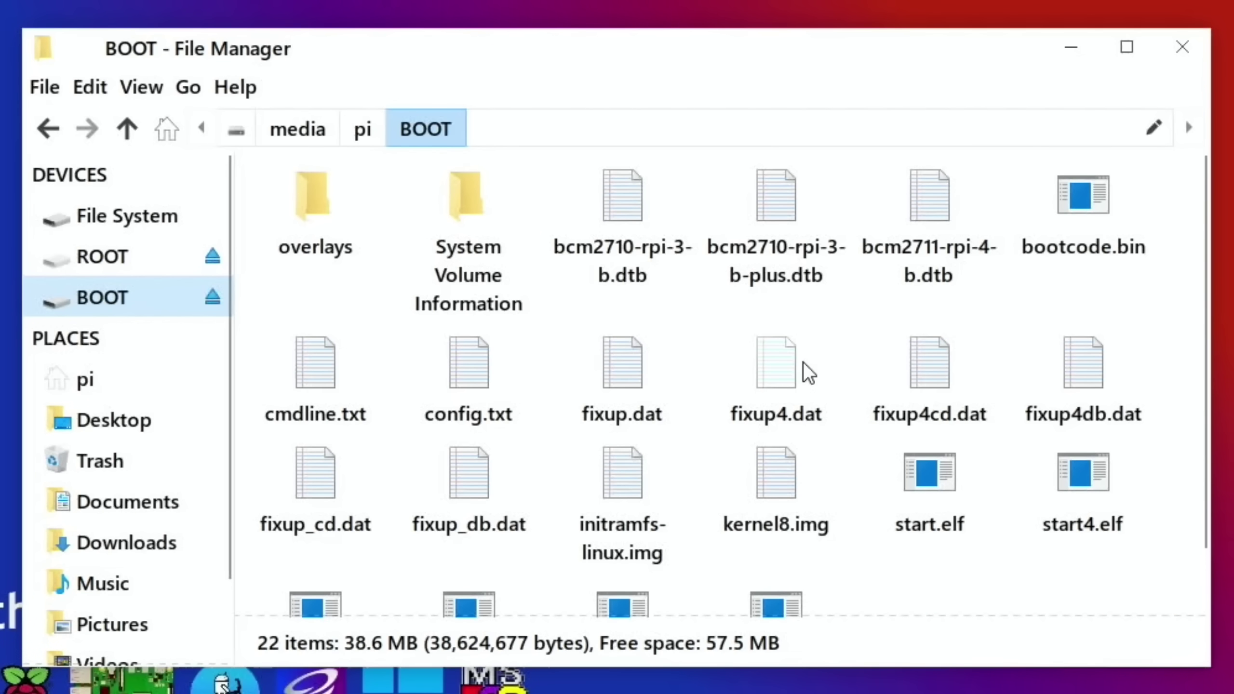
pyautogui.scroll(-1, 803, 362)
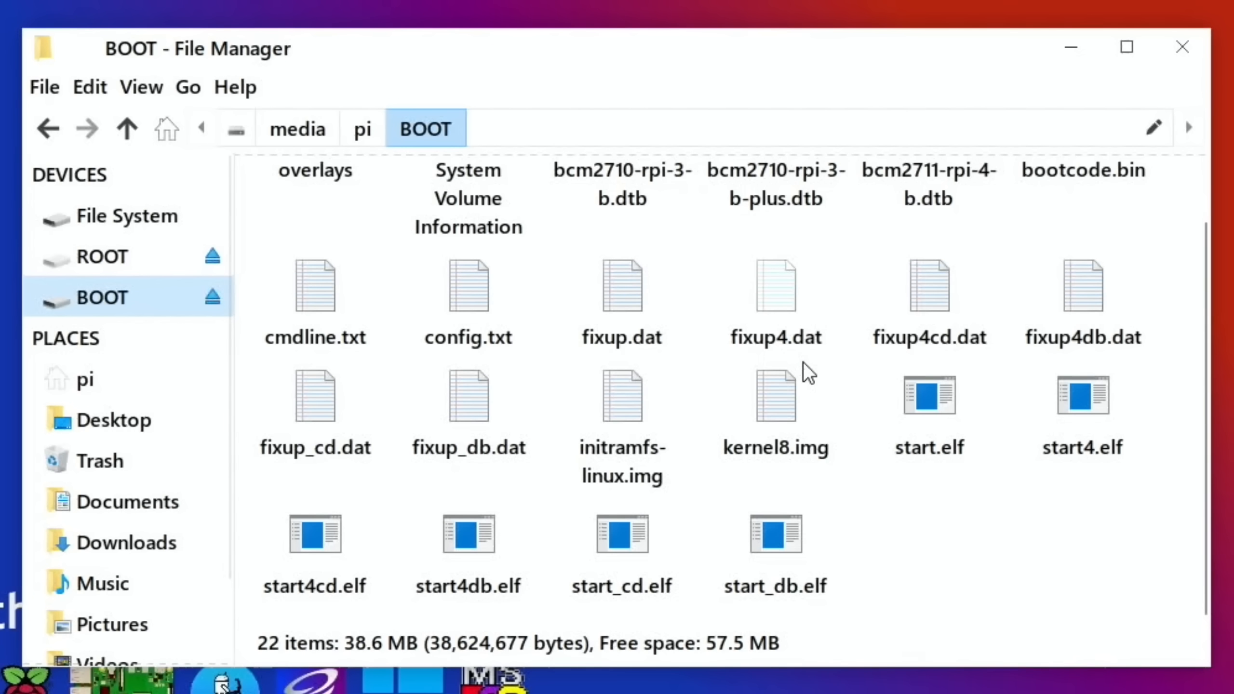
# Step: Paste dtoverlay=gpio-shutdown on a new line above hdmi_ignore_edid in the BOOT card's config.txt
pyautogui.doubleClick(466, 306)
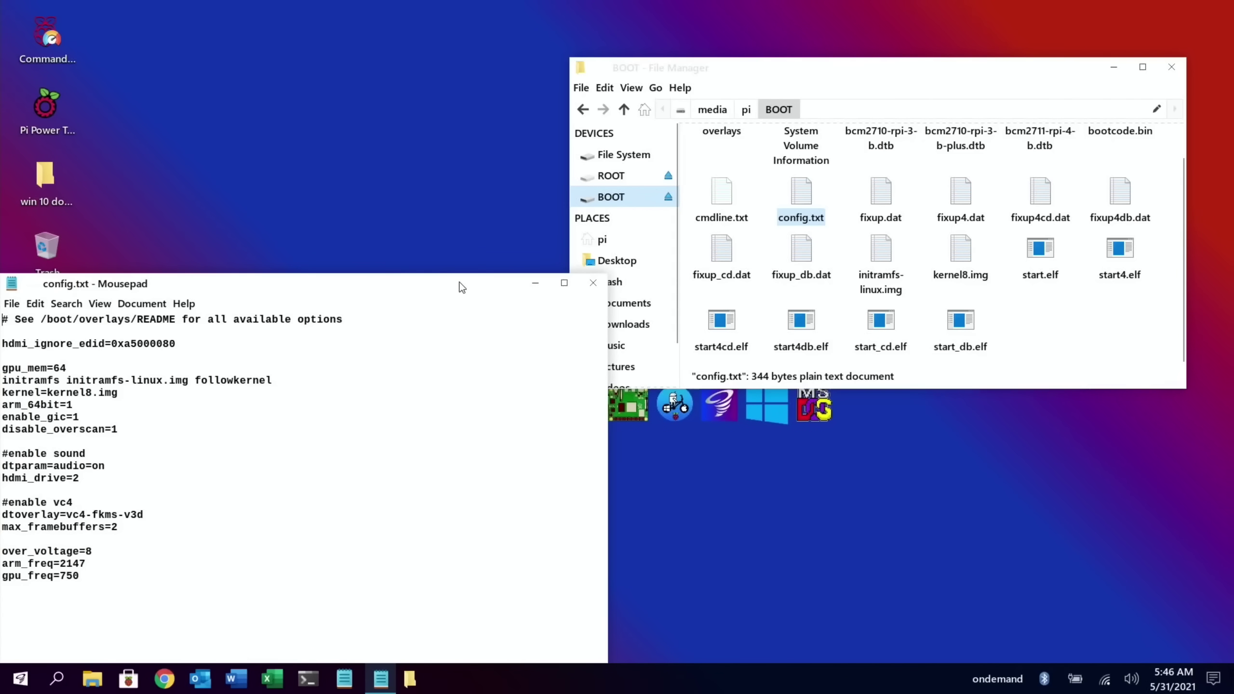
pyautogui.moveTo(461, 287); pyautogui.dragTo(620, 205)
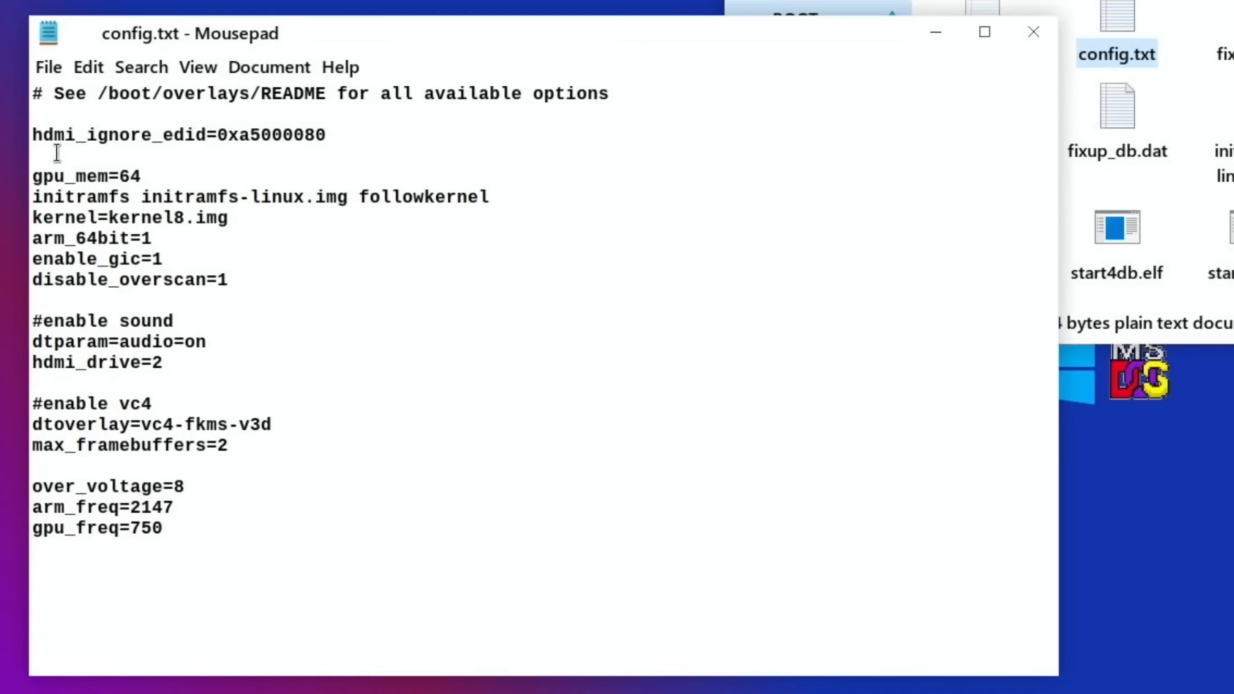
pyautogui.click(56, 154)
pyautogui.press('Return')
pyautogui.press('Return')
pyautogui.rightClick(48, 135)
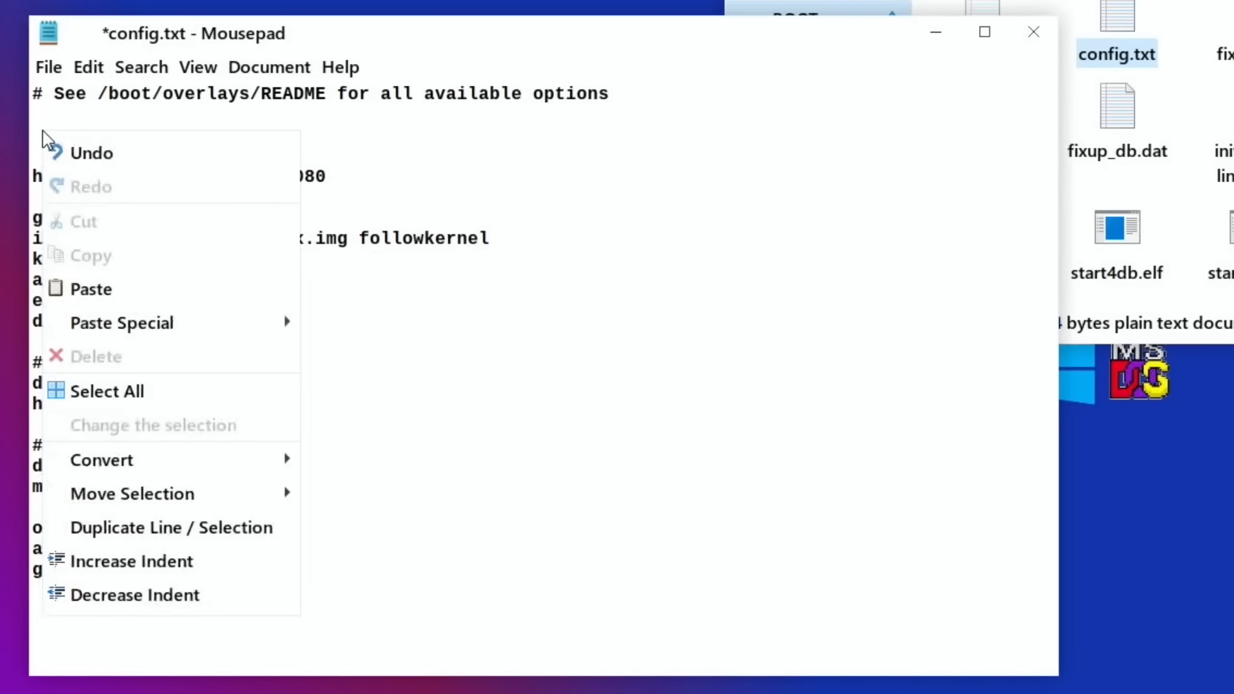
pyautogui.click(92, 290)
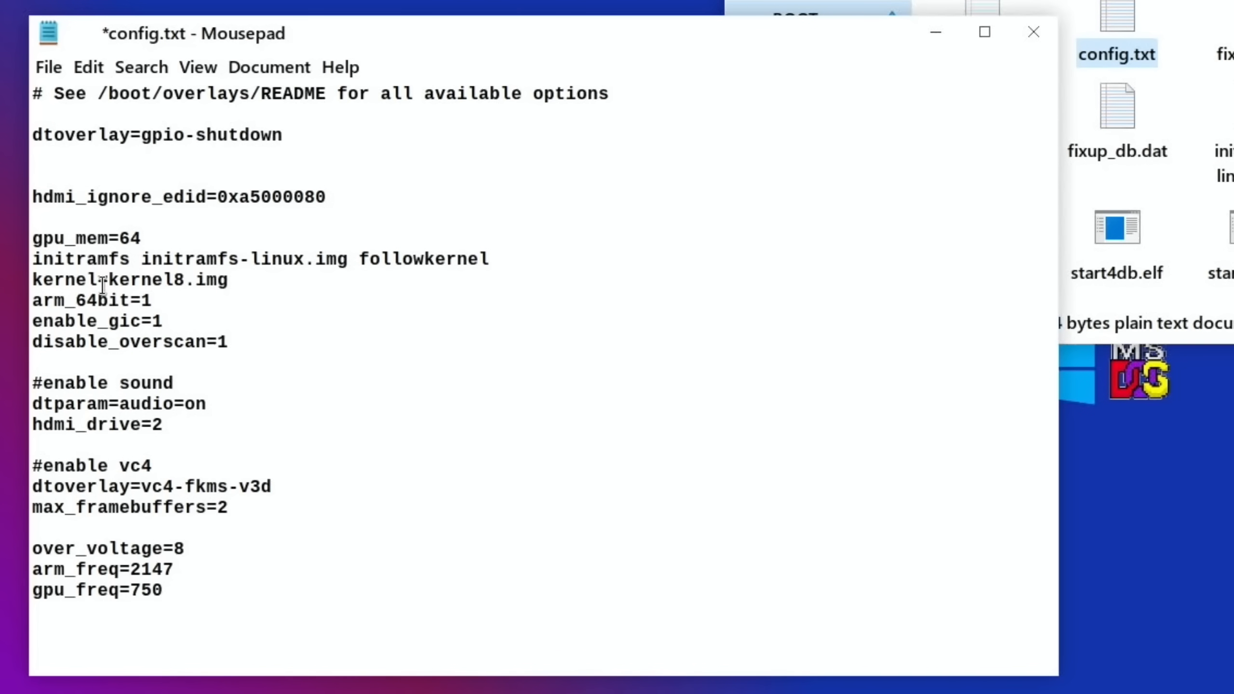
pyautogui.press('BackSpace')
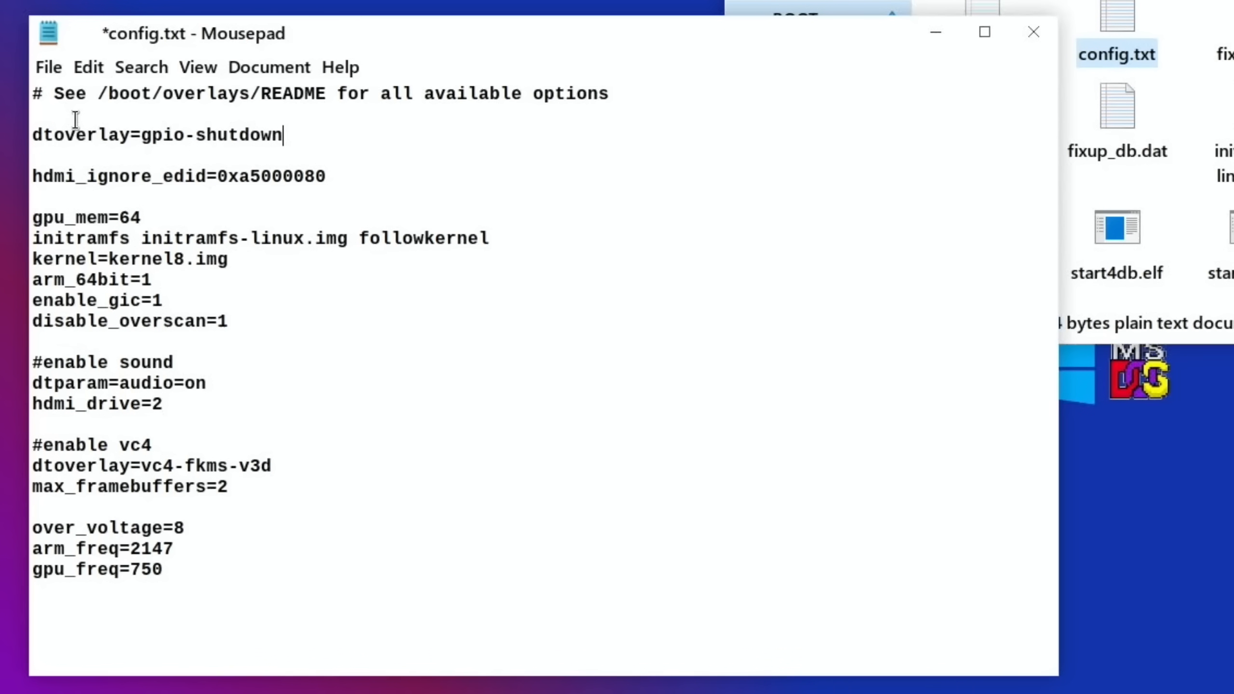
# Step: Save the BOOT card's config.txt and close Mousepad
pyautogui.click(49, 67)
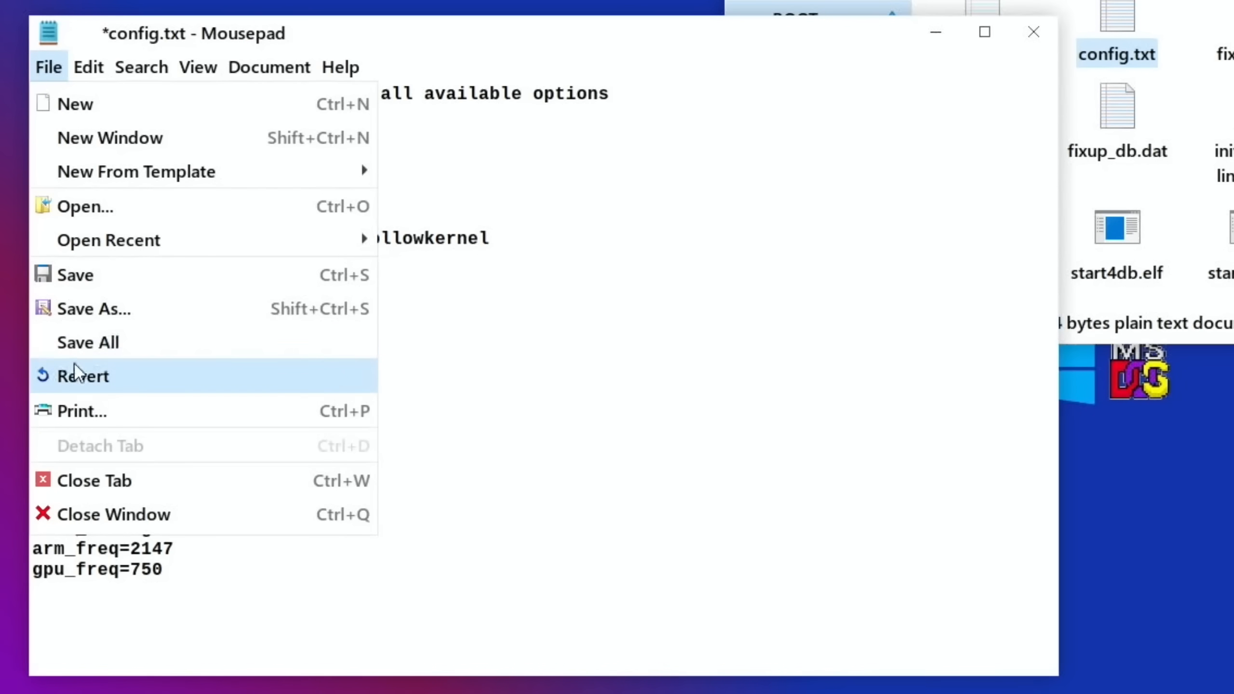
pyautogui.click(68, 275)
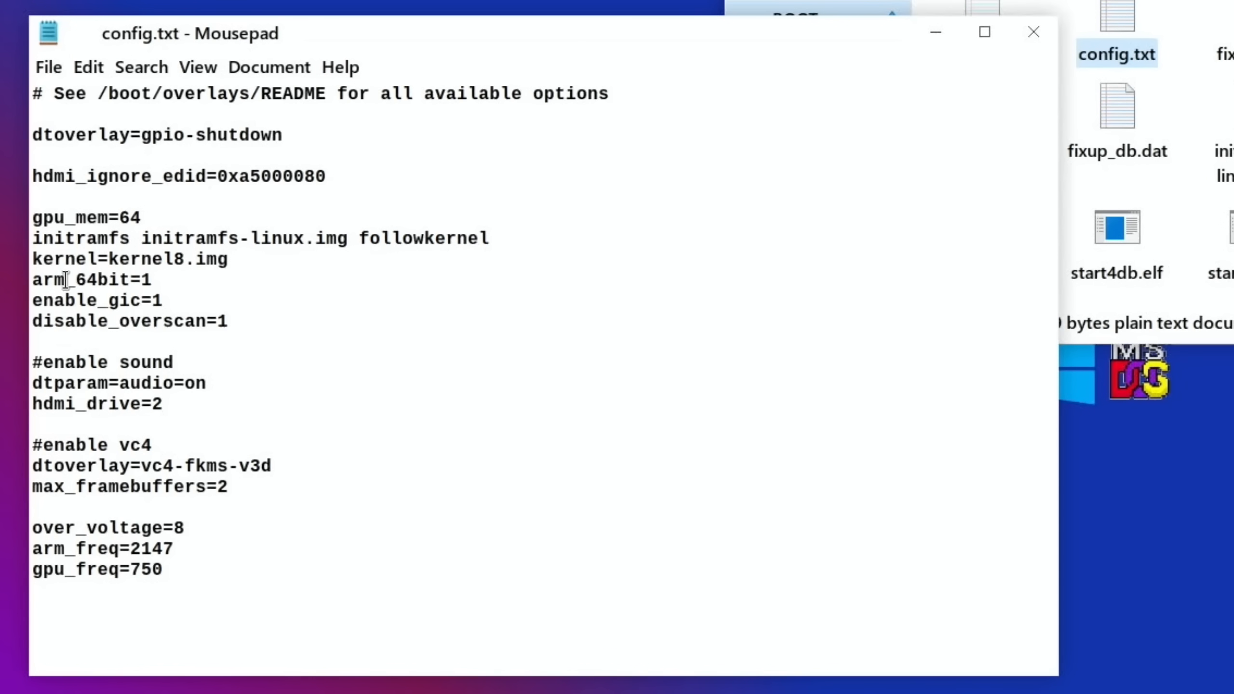
pyautogui.click(1035, 37)
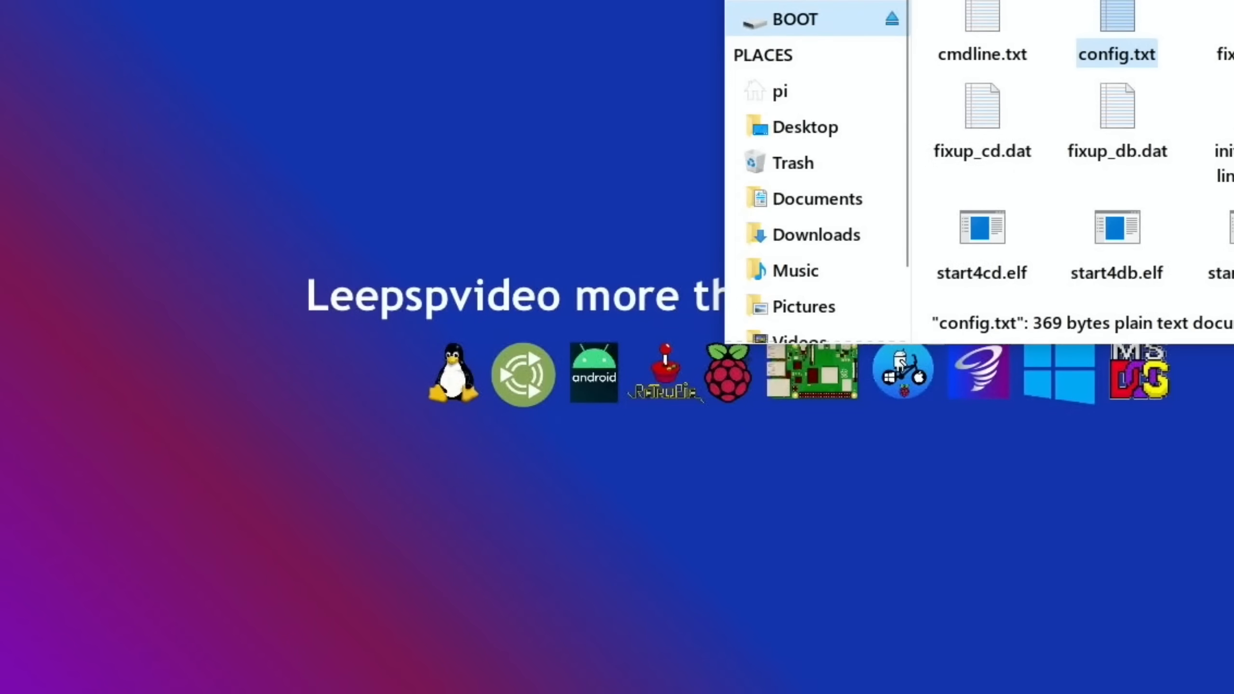
# Step: Close the file manager and bring up the leave dialog to shut down the Pi
pyautogui.click(1080, 61)
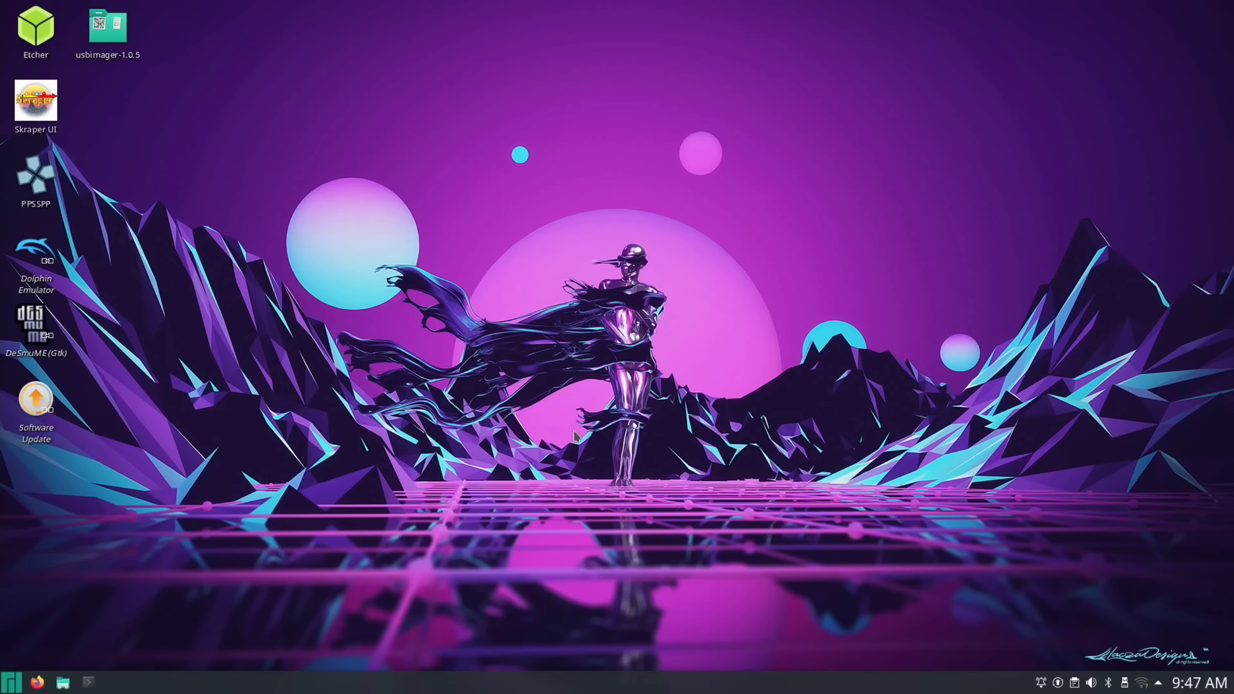
pyautogui.hotkey('ctrl', 'alt', 'Delete')
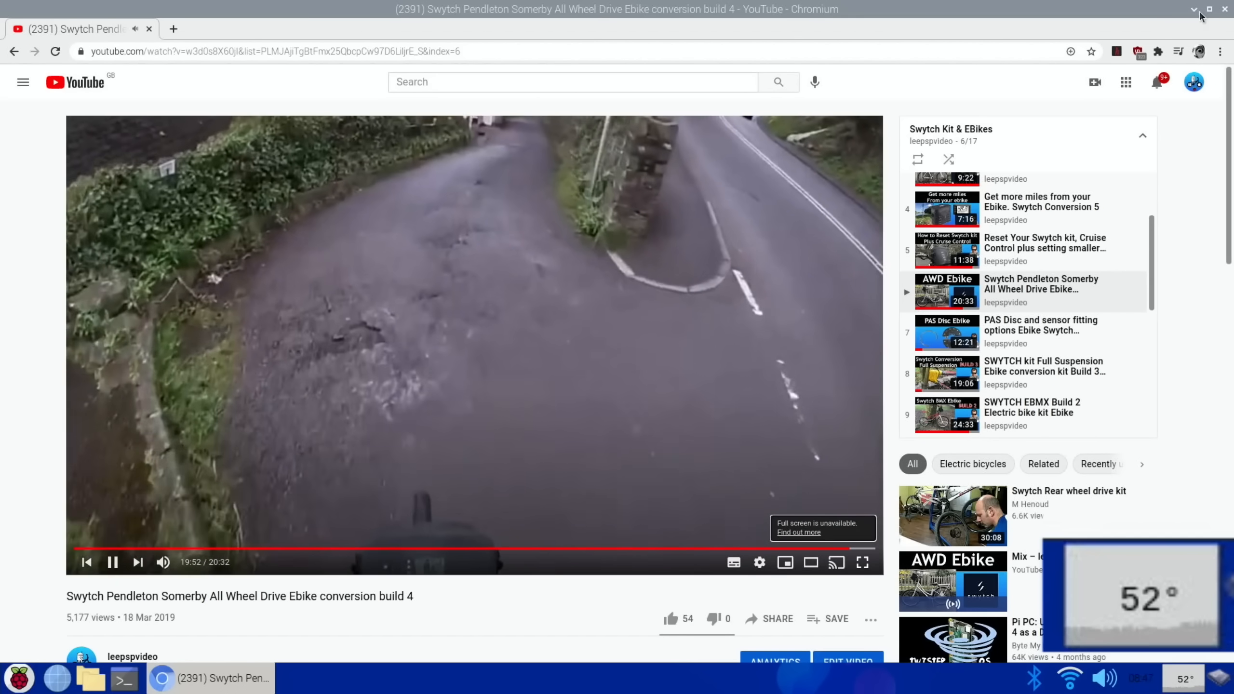
# Step: Close the Chromium YouTube window, returning to the Twister OS desktop
pyautogui.click(1225, 10)
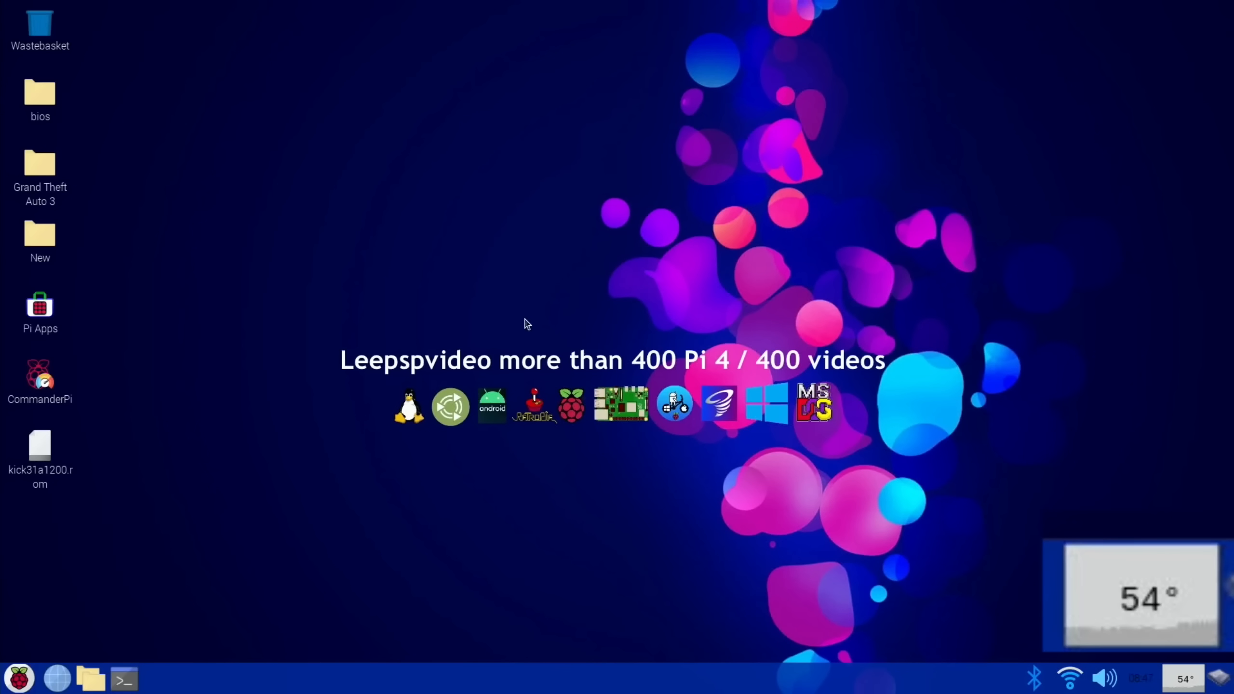